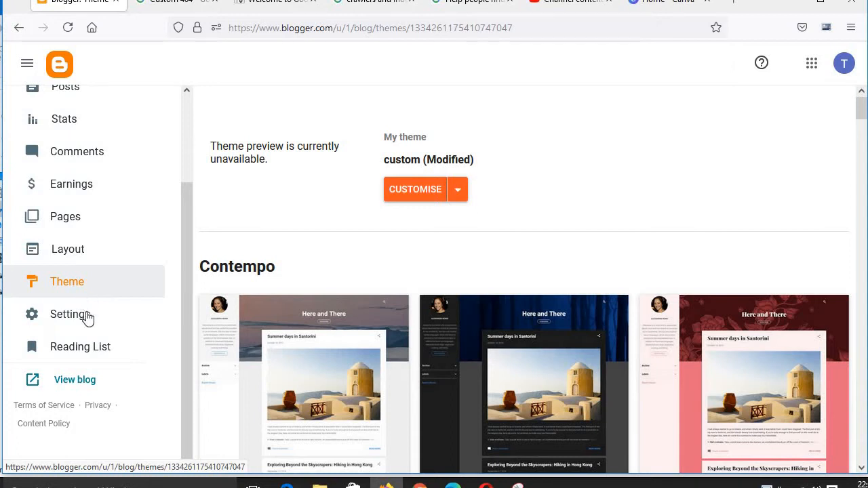
Step: Open the blog's Settings page and scroll through its sections
click(86, 315)
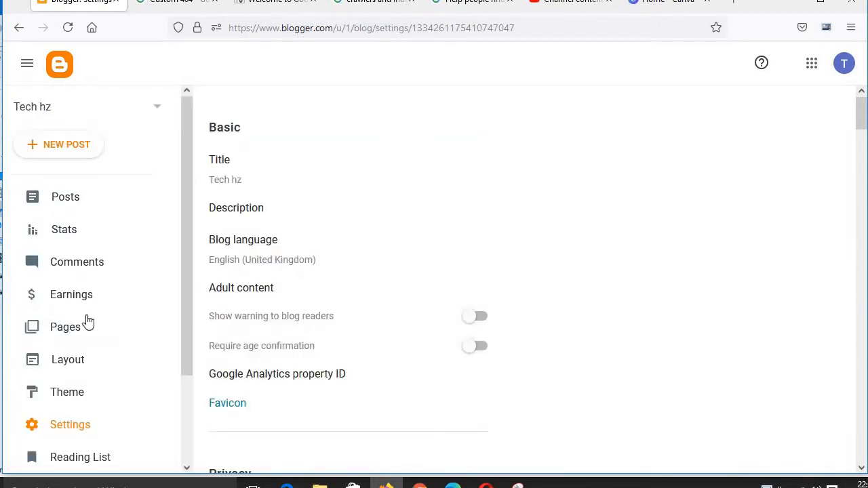
scroll(461, 236, down, 10)
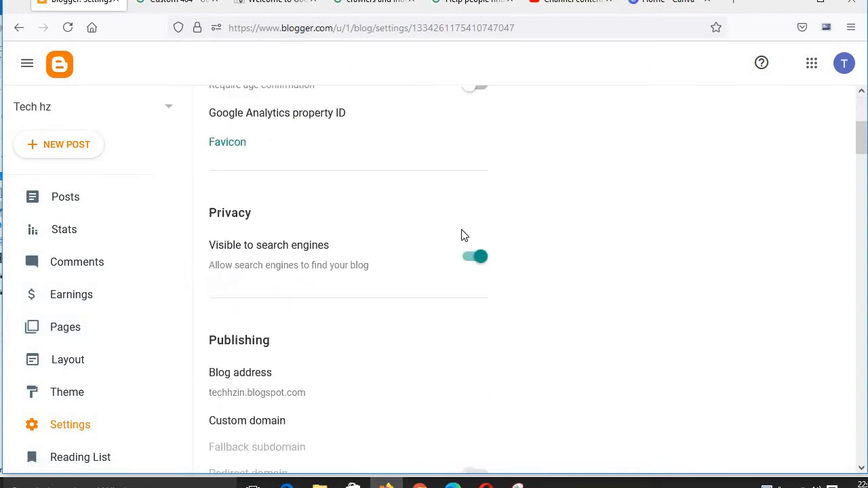
scroll(462, 235, up, 7)
scroll(464, 236, up, 5)
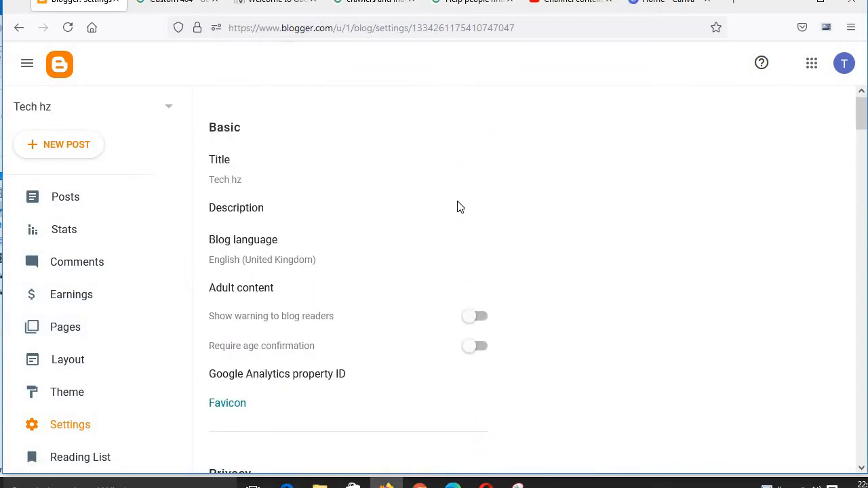
Step: Open the Title, Description and Blog language settings in turn and cancel each without changes
click(225, 164)
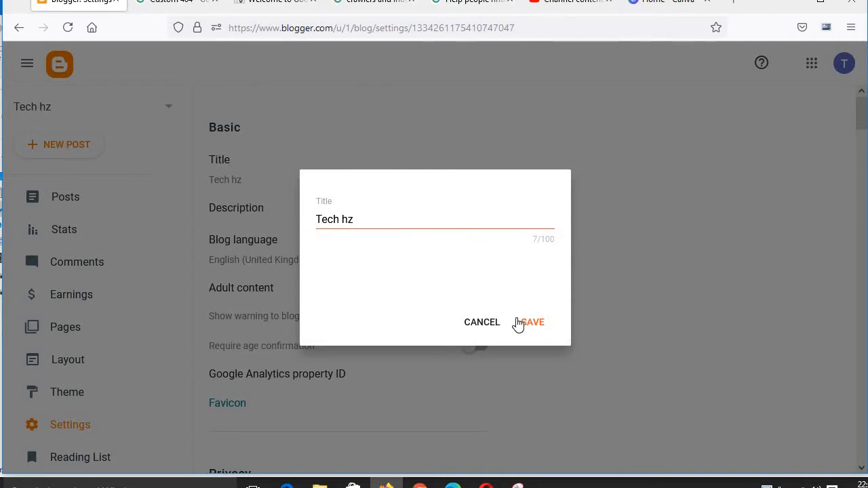
click(477, 320)
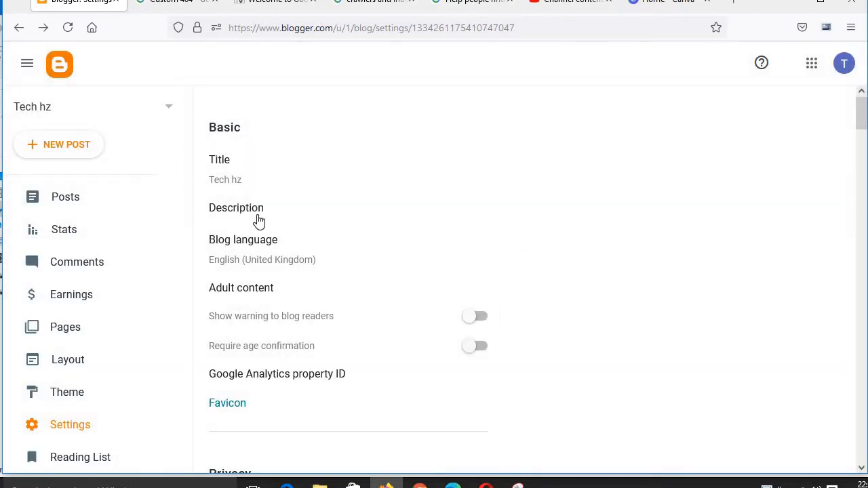
click(258, 219)
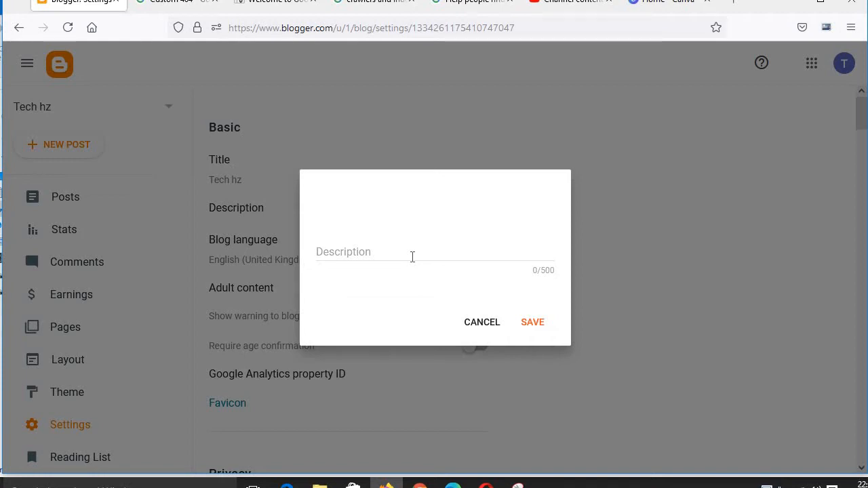
click(489, 325)
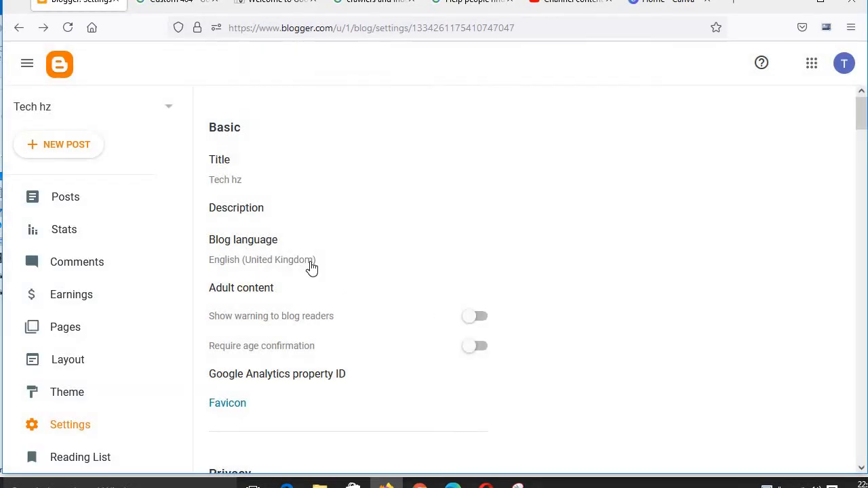
click(268, 259)
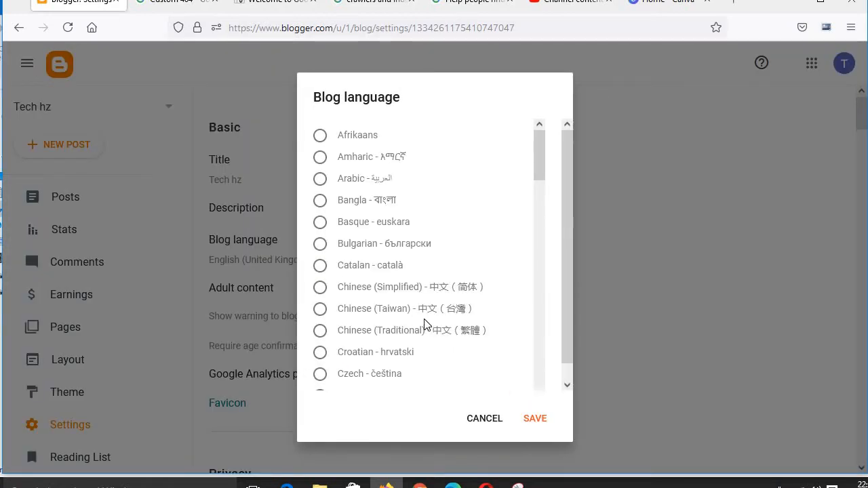
scroll(414, 317, down, 5)
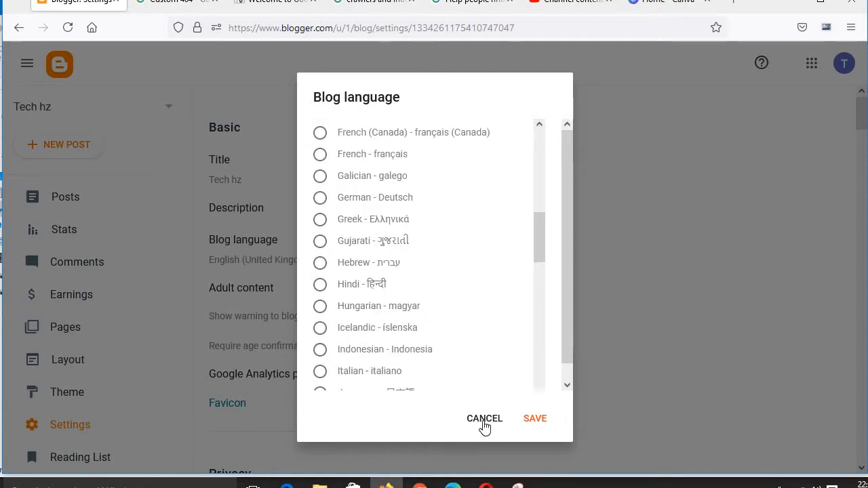
click(484, 420)
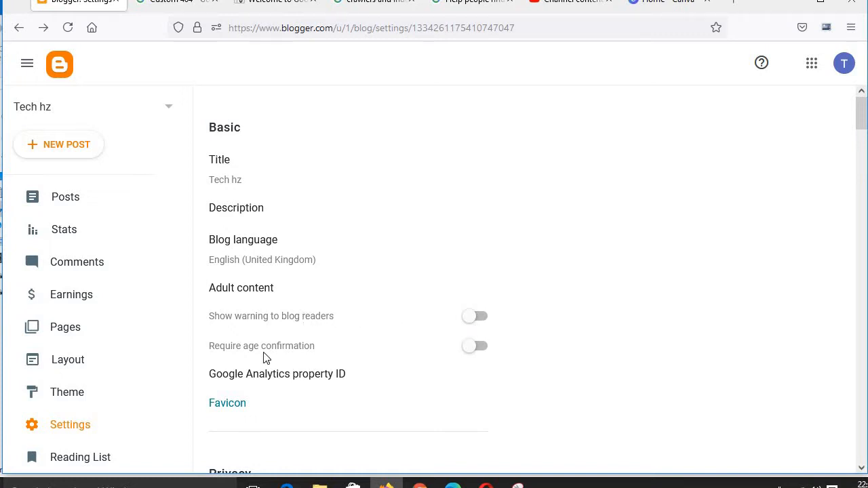
Step: Turn on the adult content warning for blog readers and preview techhzin.blogspot.com in a new tab
click(478, 318)
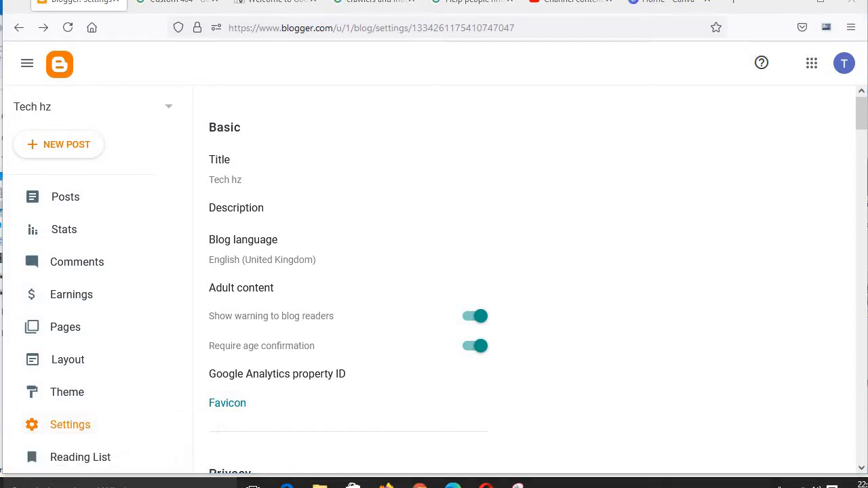
click(736, 5)
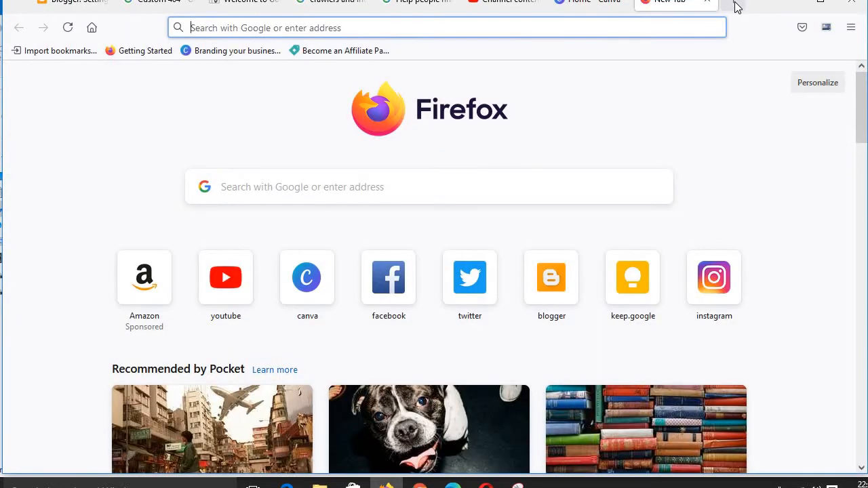
text(techhzin.blogspot.com)
key(Return)
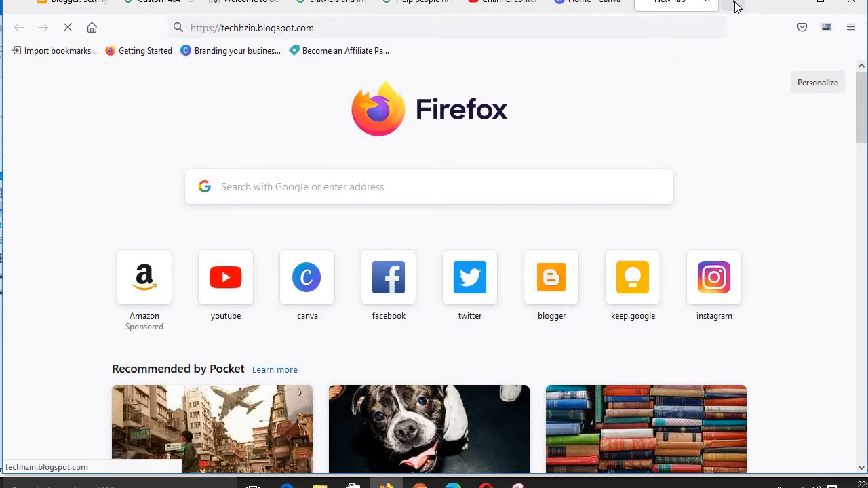
drag(665, 10, 163, 3)
click(163, 2)
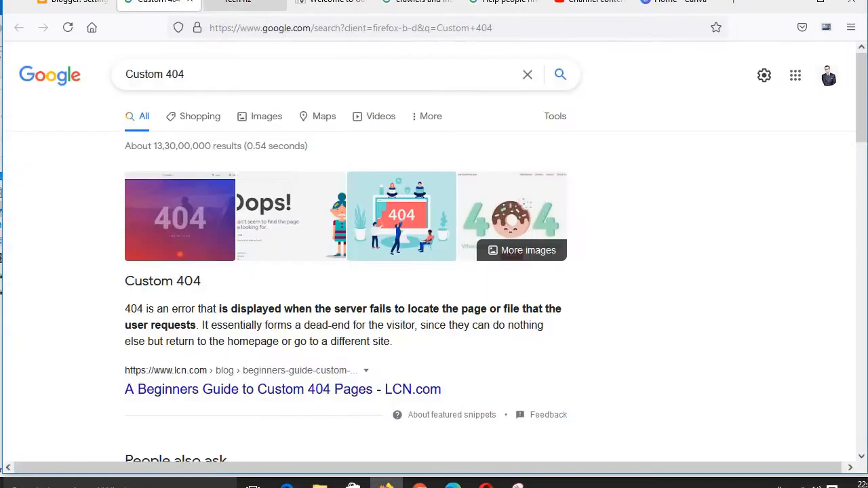
drag(237, 5, 129, 7)
click(69, 7)
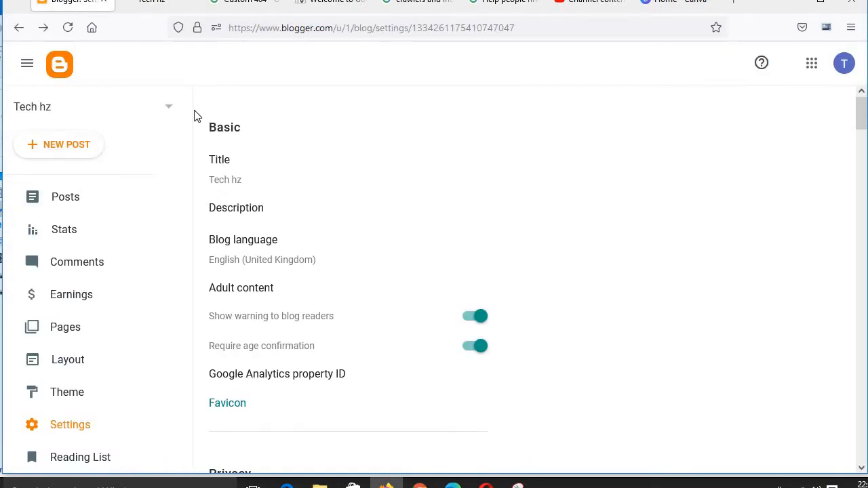
click(149, 5)
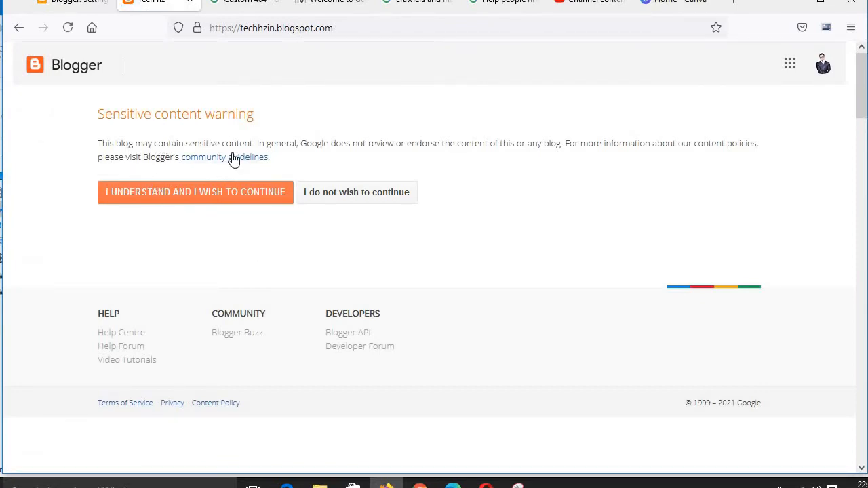
click(66, 6)
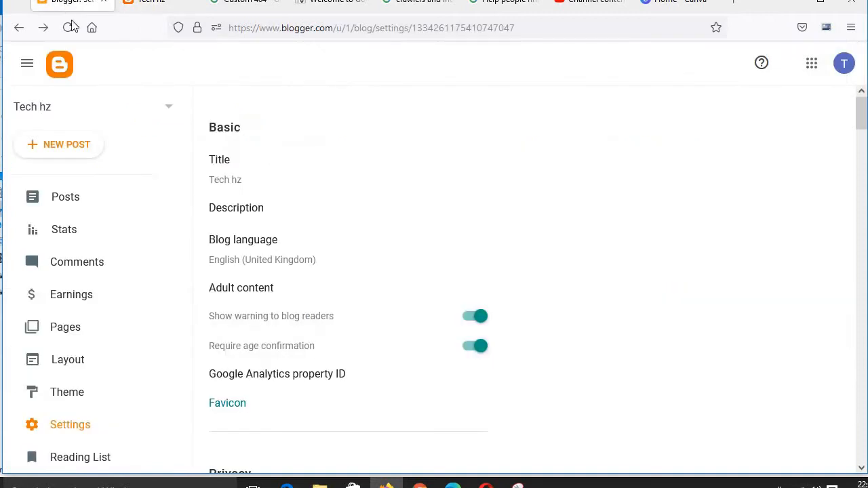
Step: Turn off both the age confirmation and the warning to blog readers
click(476, 347)
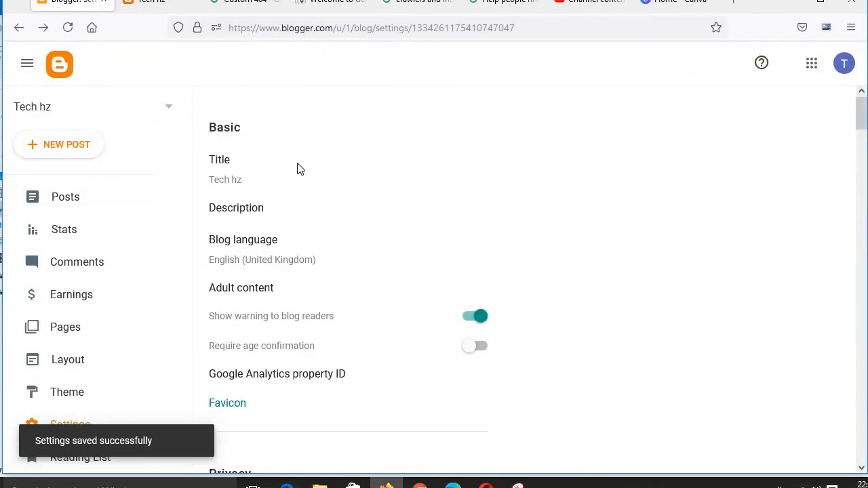
click(474, 320)
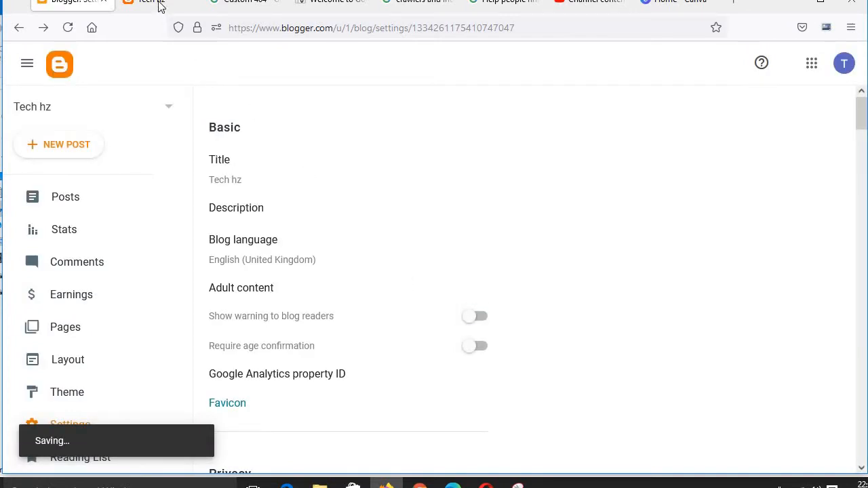
Step: Reload the blog's preview tab to view it, then return to Settings
click(178, 10)
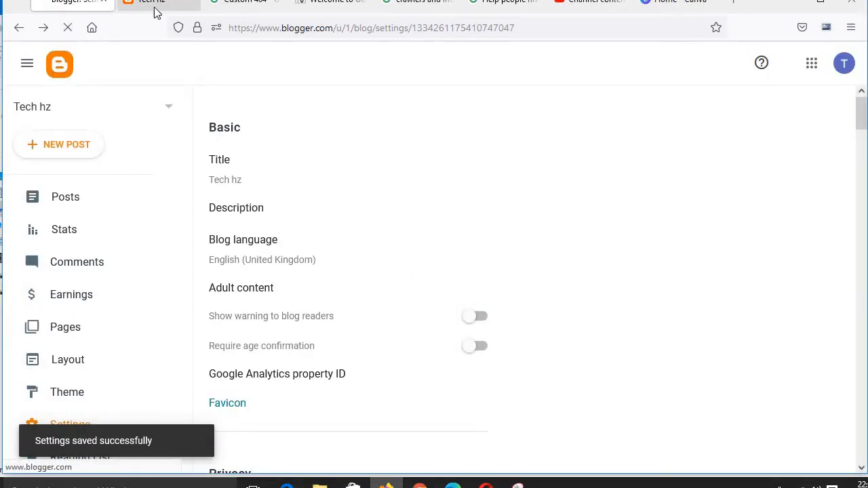
click(66, 27)
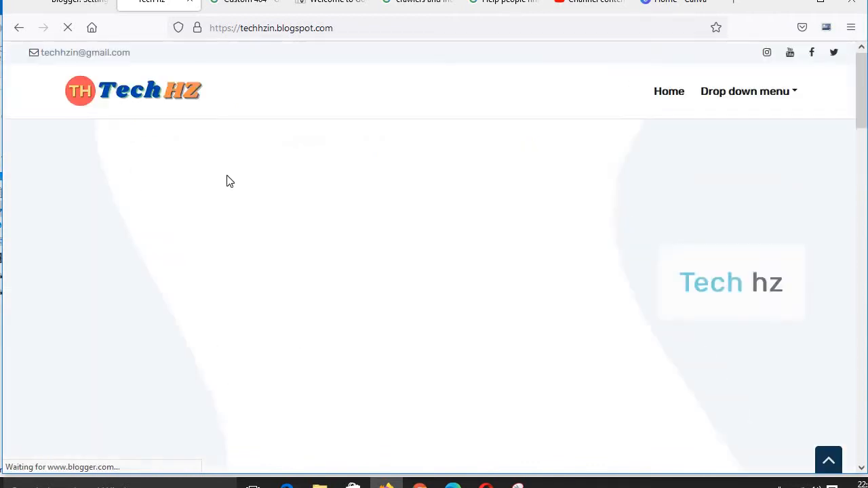
click(87, 6)
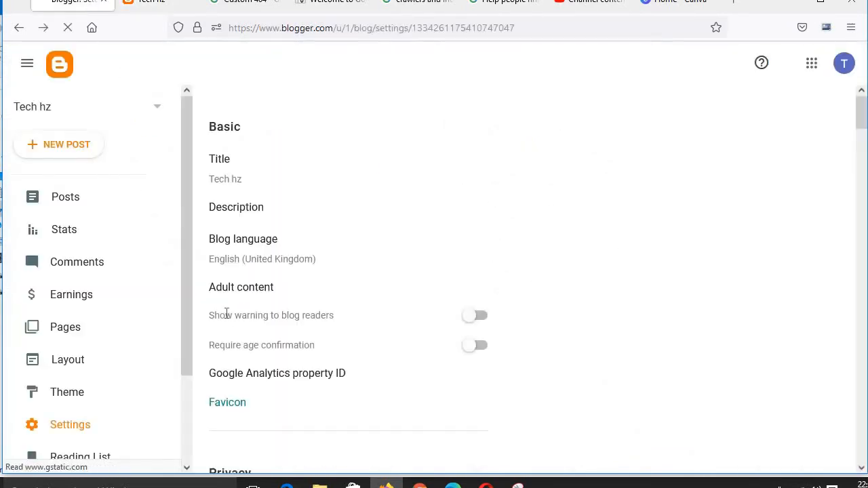
Step: Open the Google Analytics property ID setting and cancel it without entering an ID
scroll(326, 356, down, 1)
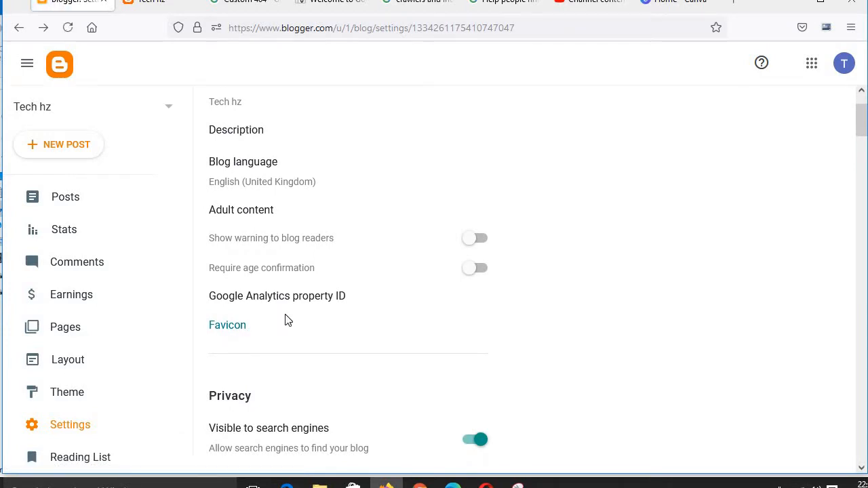
click(332, 299)
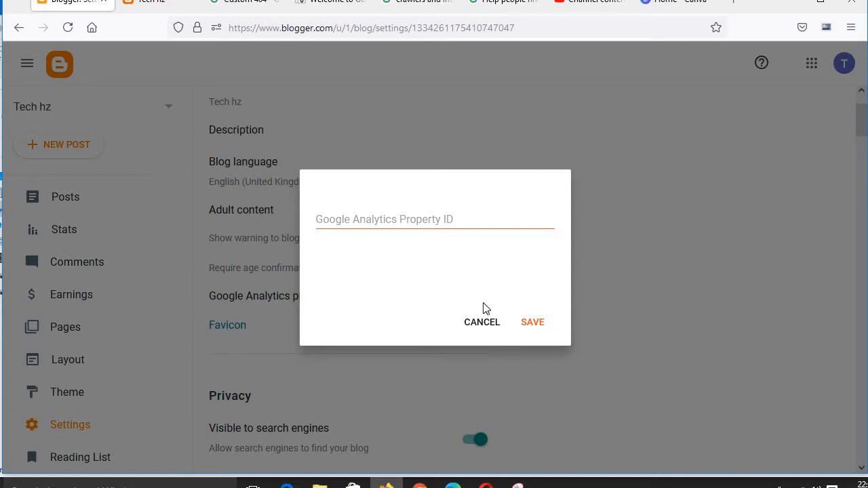
click(484, 325)
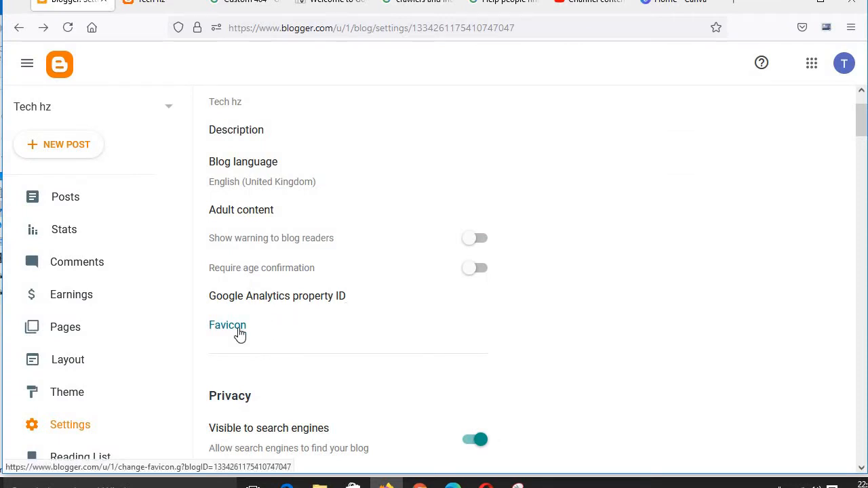
click(139, 5)
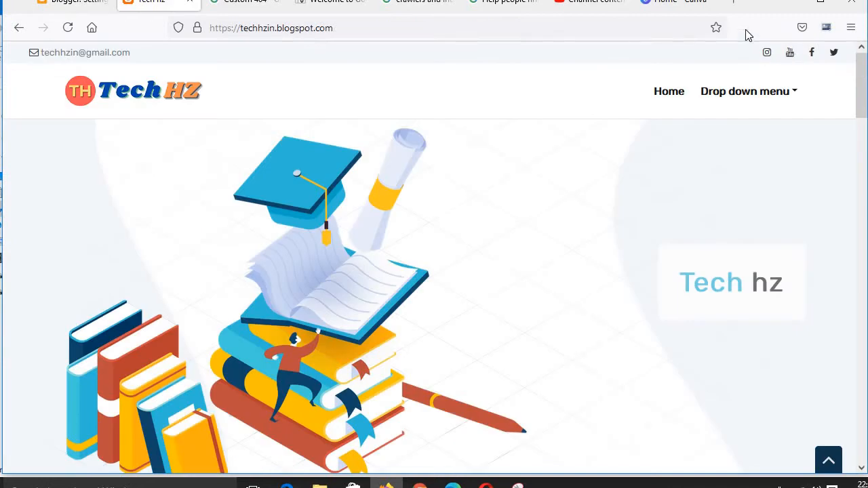
drag(762, 17, 760, 37)
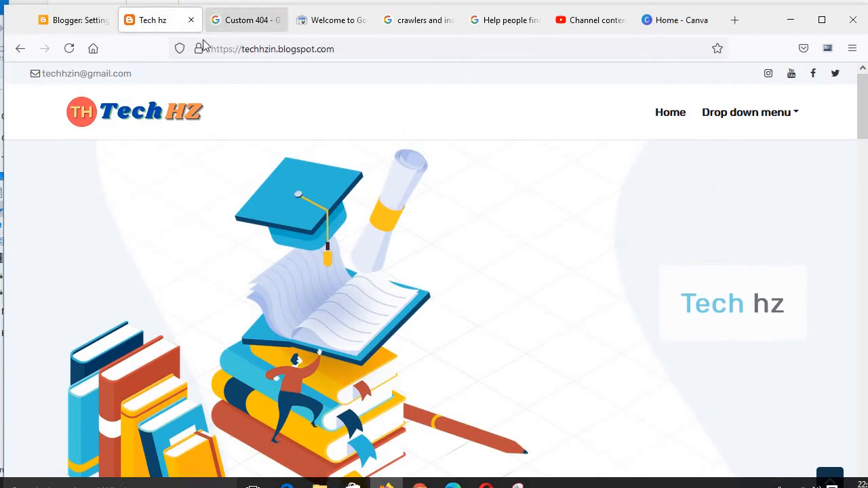
click(74, 27)
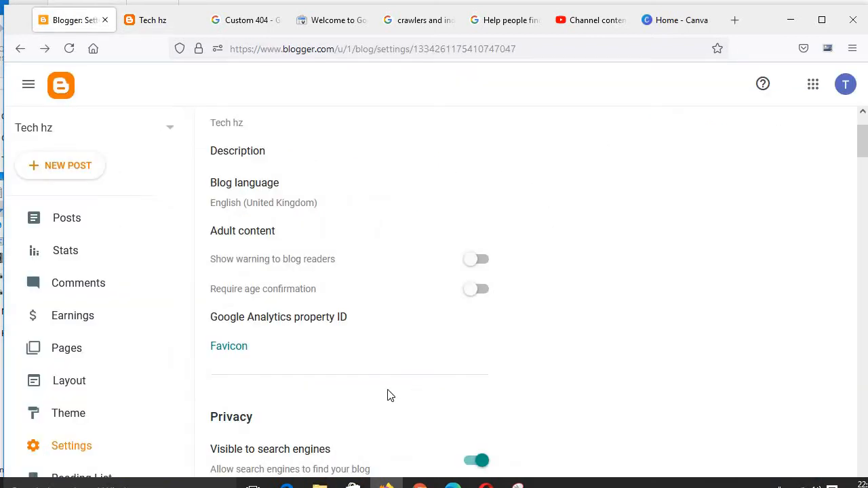
Step: Try to upload the techz image from Downloads as the blog's custom favicon
click(233, 347)
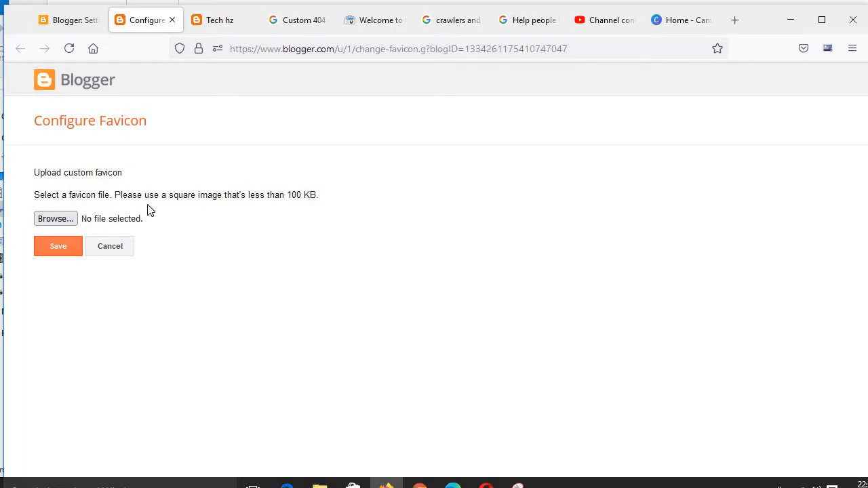
click(72, 222)
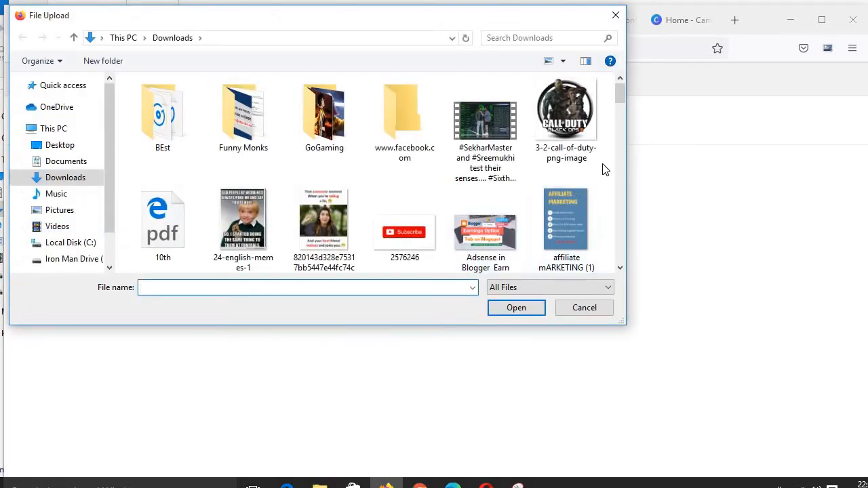
drag(622, 99, 608, 129)
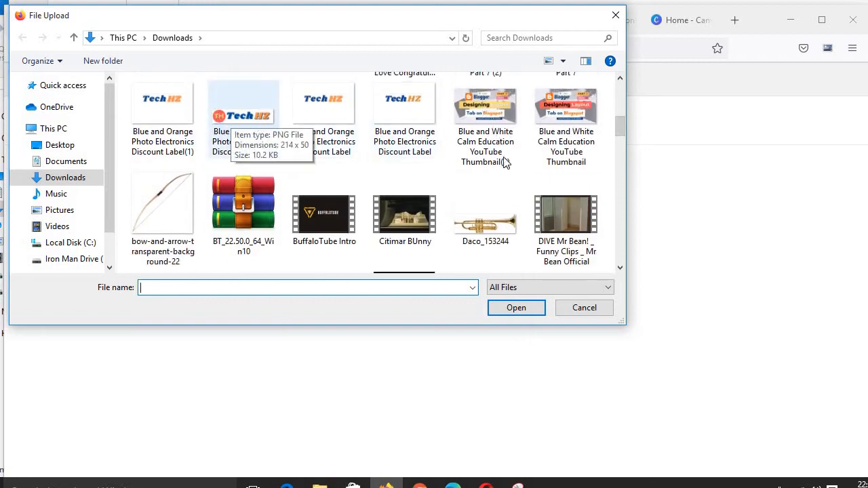
drag(623, 136, 623, 243)
click(487, 178)
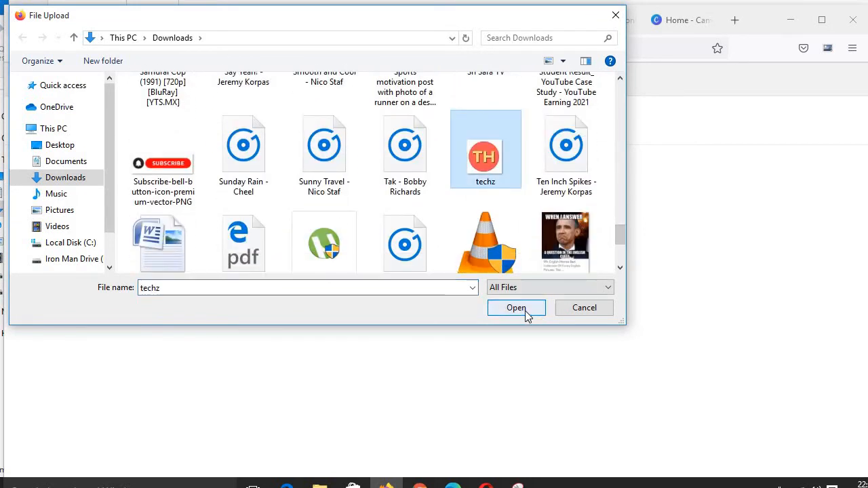
click(526, 311)
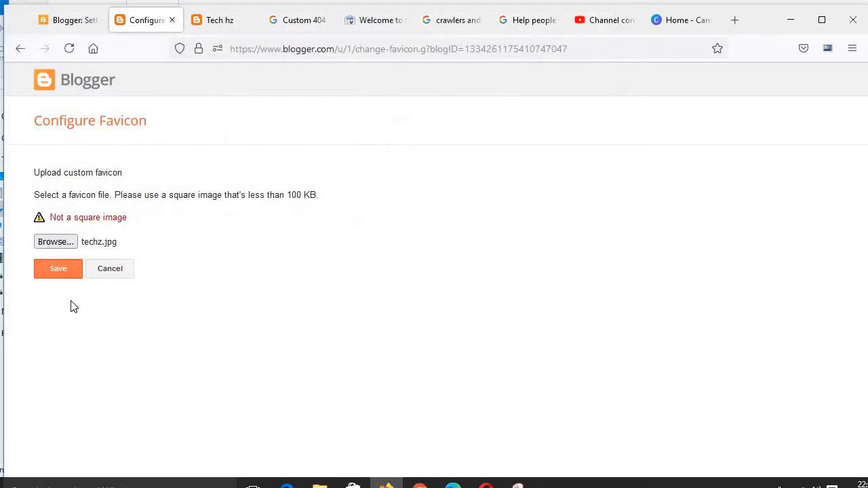
Step: Browse the Downloads folder again and open the techz image for editing in Paint
click(55, 243)
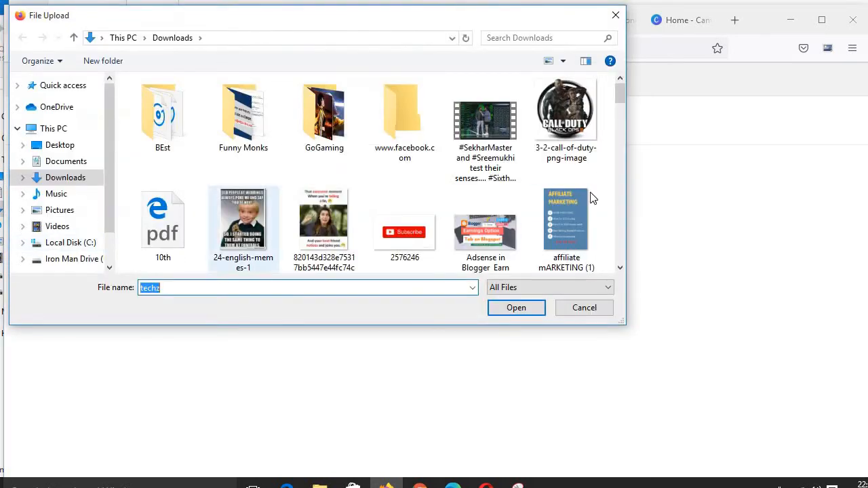
drag(621, 91, 600, 280)
scroll(607, 248, up, 3)
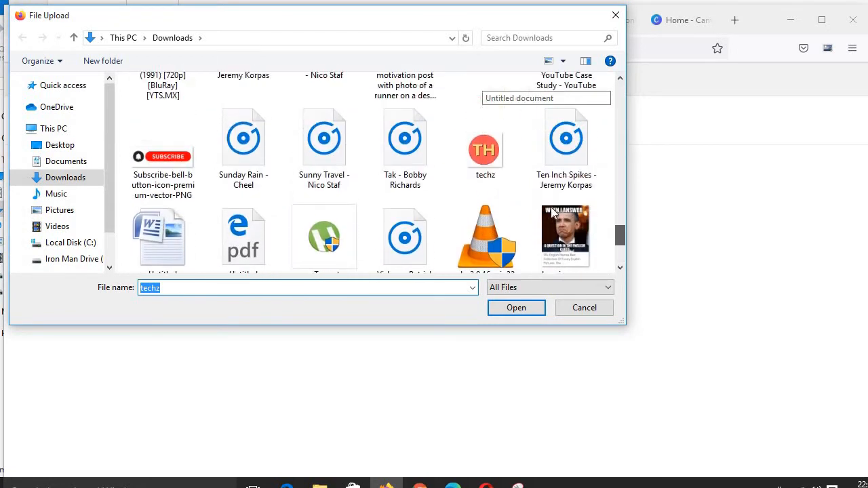
click(485, 156)
right_click(485, 156)
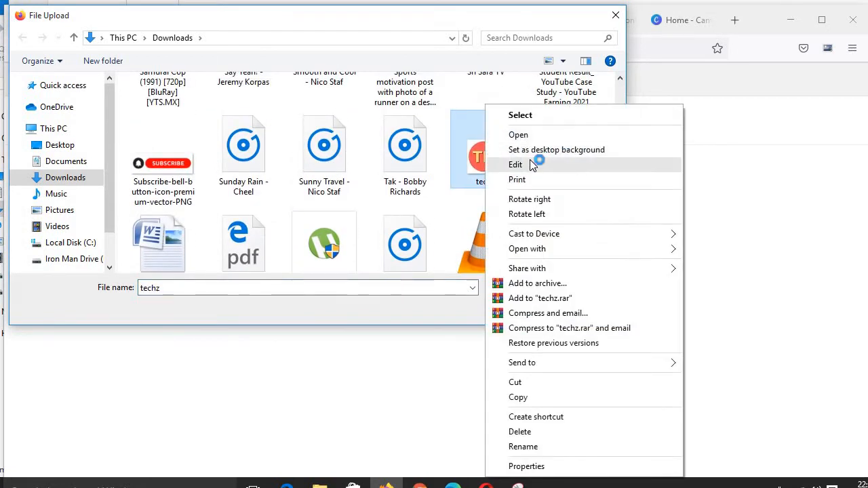
click(534, 164)
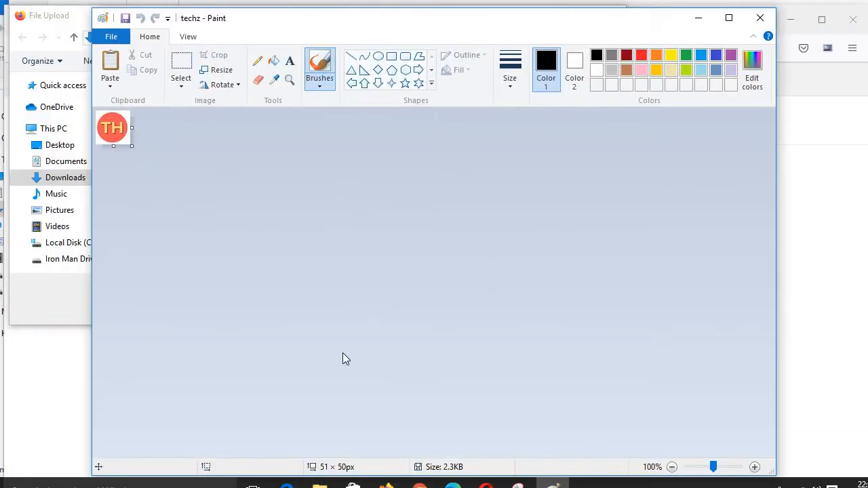
click(232, 70)
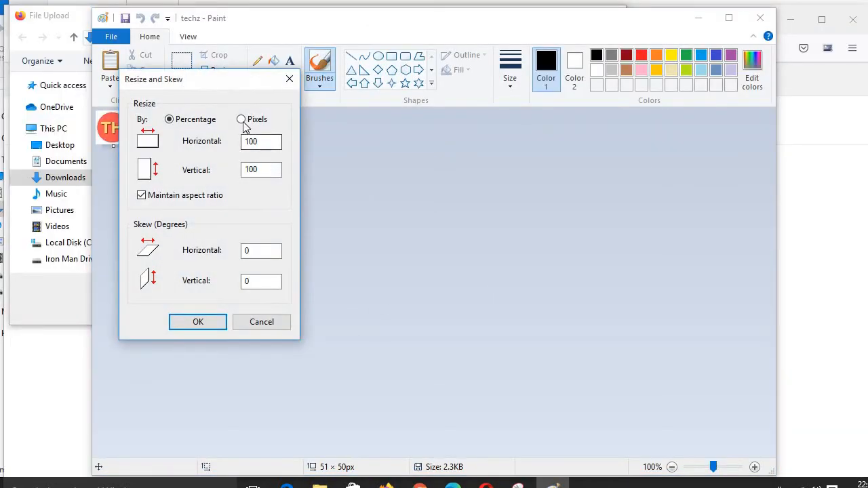
click(242, 119)
click(258, 143)
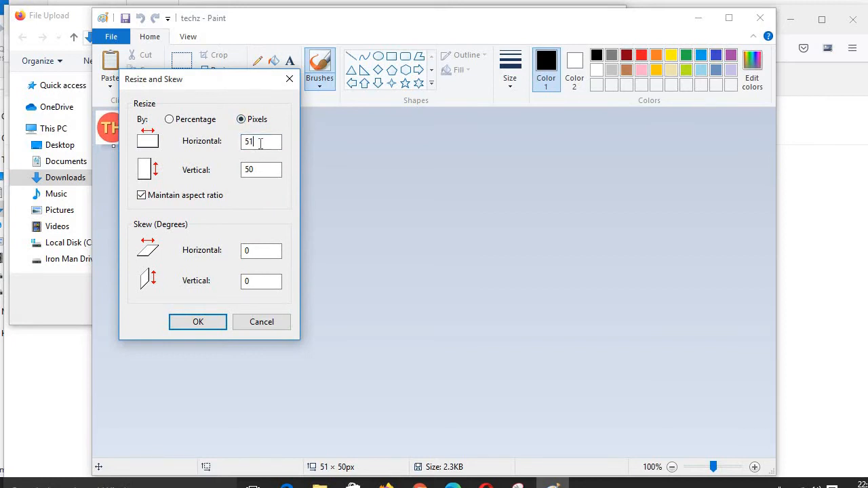
click(288, 80)
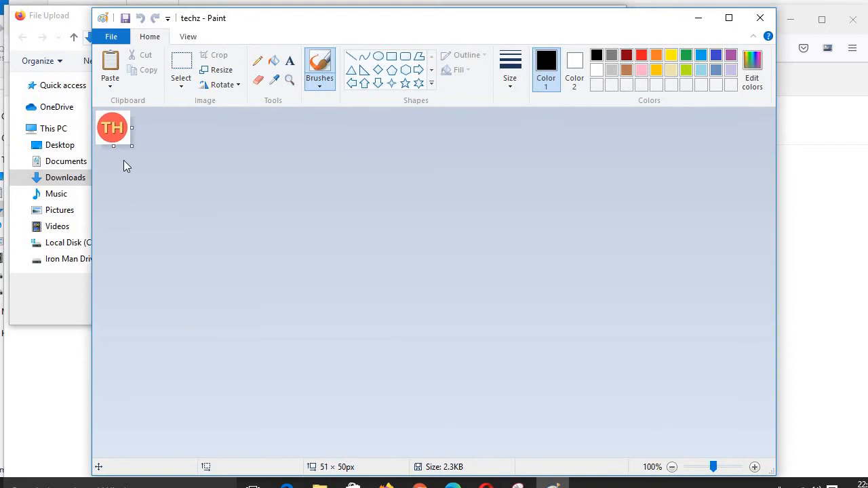
Step: Trim the techz image canvas to 50 × 50 px and save it while closing Paint
drag(115, 150, 117, 154)
key(ctrl+z)
drag(131, 129, 133, 130)
drag(132, 130, 131, 131)
click(760, 18)
click(496, 180)
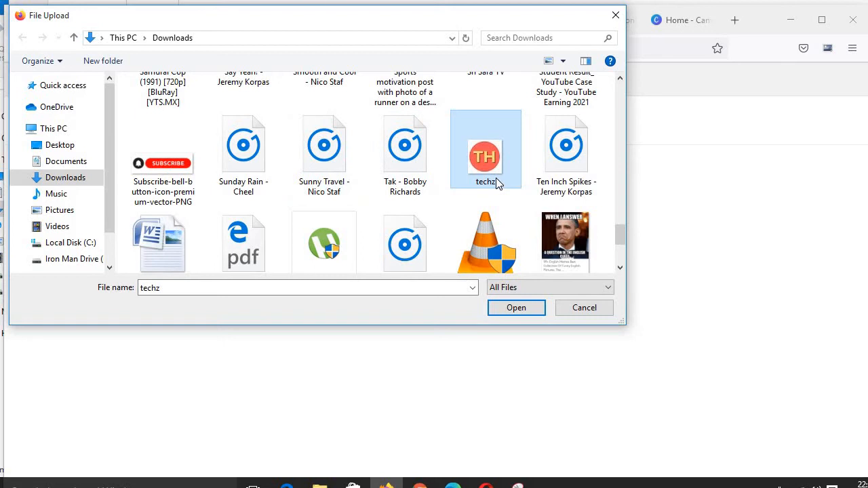
Step: Upload the edited techz image and save it as the blog's custom favicon
double_click(496, 177)
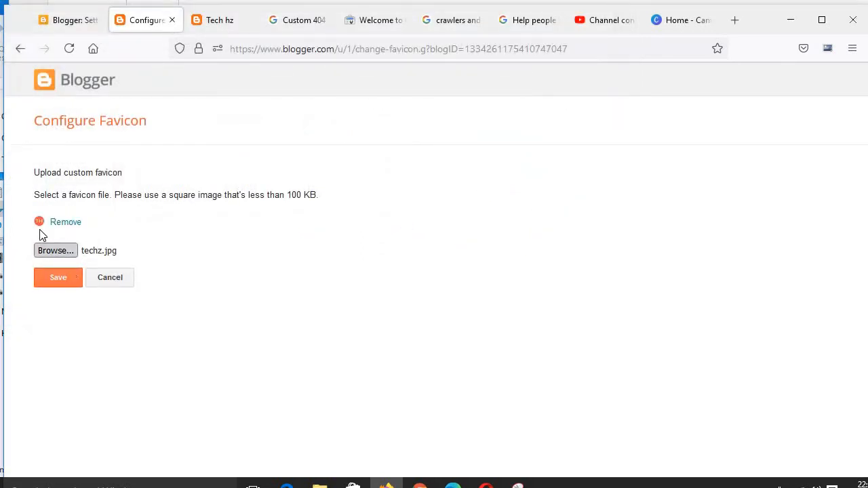
click(64, 284)
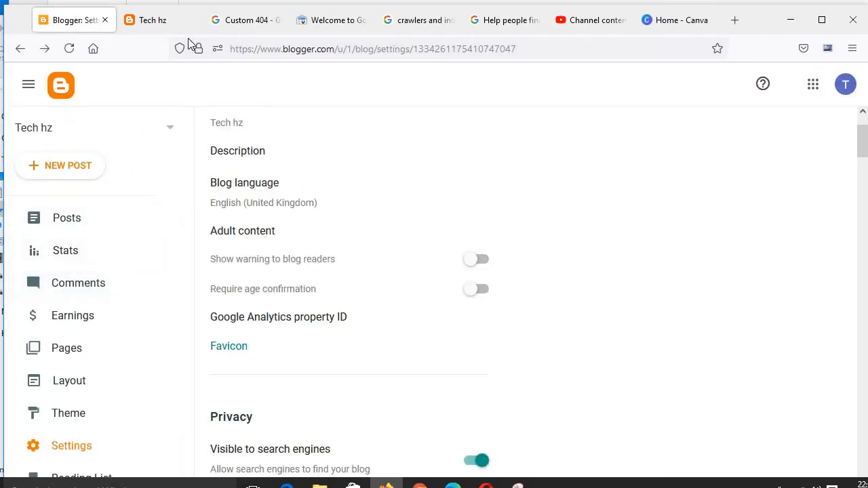
Step: Reload the blog's preview tab to check the new favicon, then return to Settings
click(171, 23)
click(68, 49)
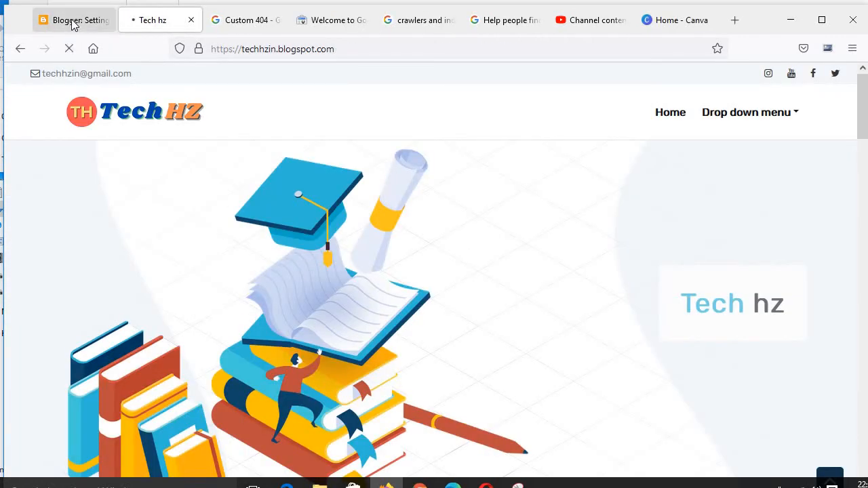
click(71, 20)
scroll(319, 319, down, 2)
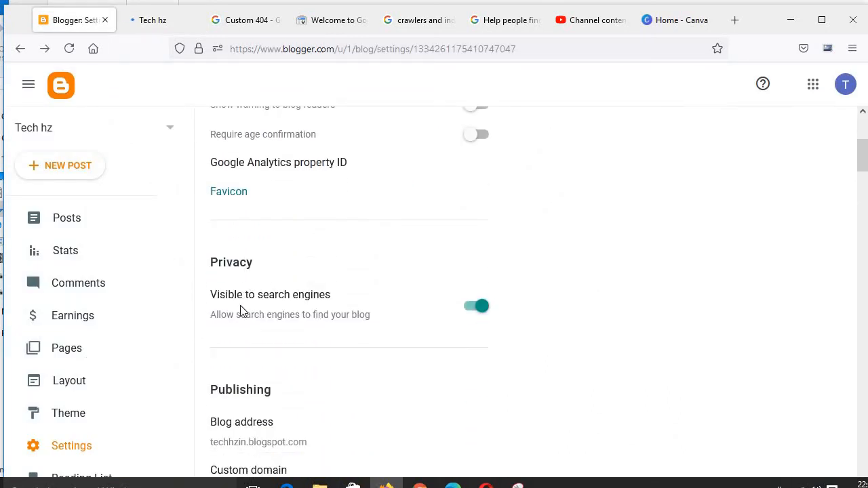
click(137, 24)
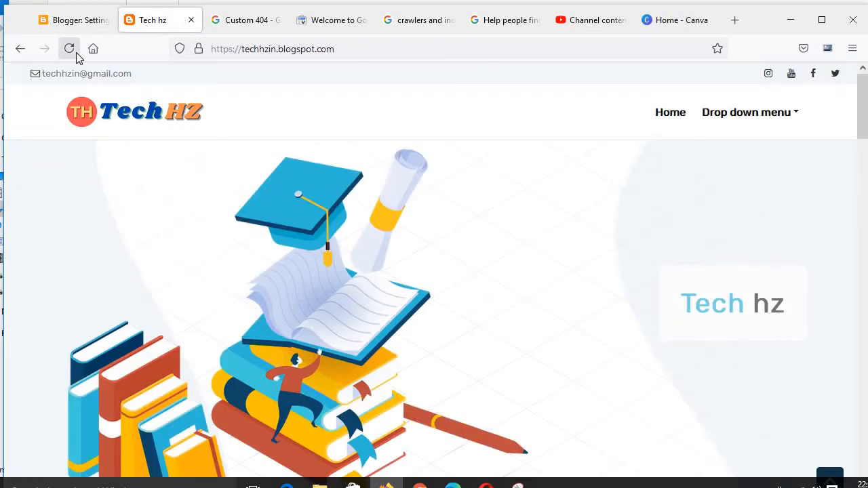
click(76, 52)
click(79, 17)
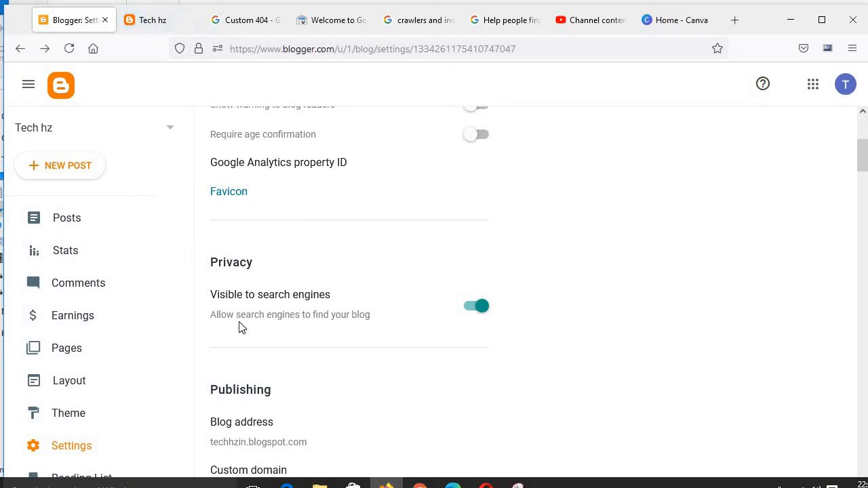
Step: Open the favicon configuration page to review it, then go back to the Settings tab
click(239, 193)
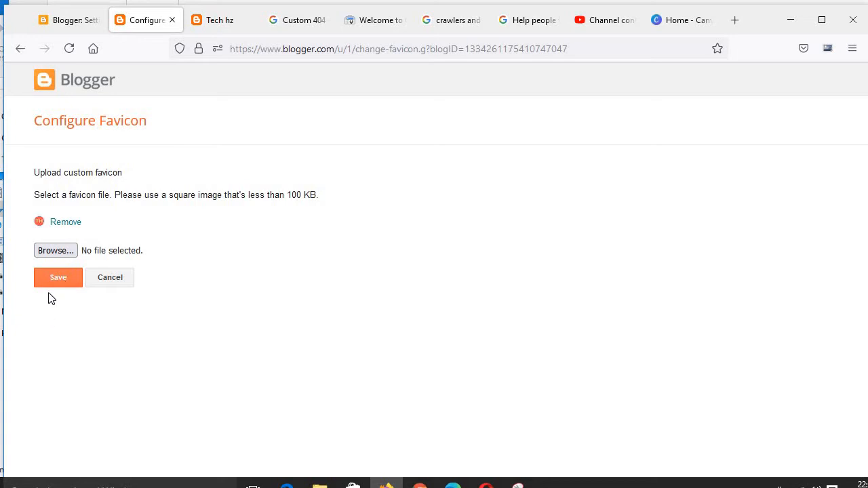
click(68, 25)
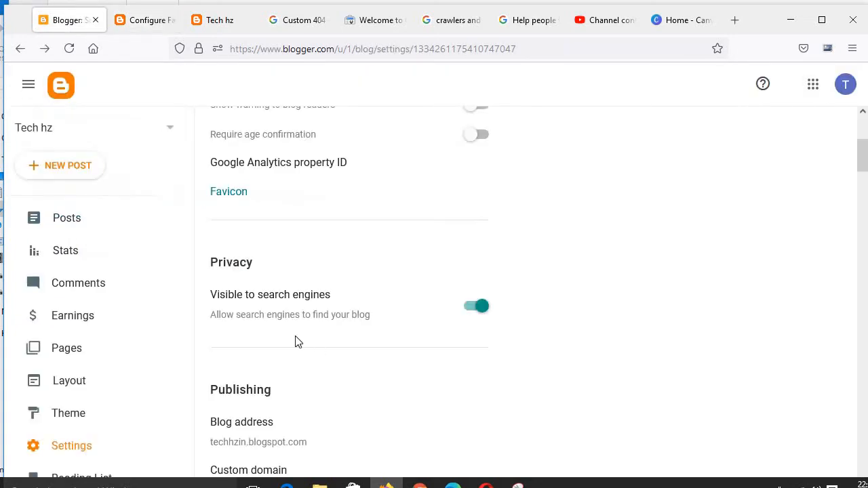
Step: Switch the visibility to search engines off and back on
click(477, 313)
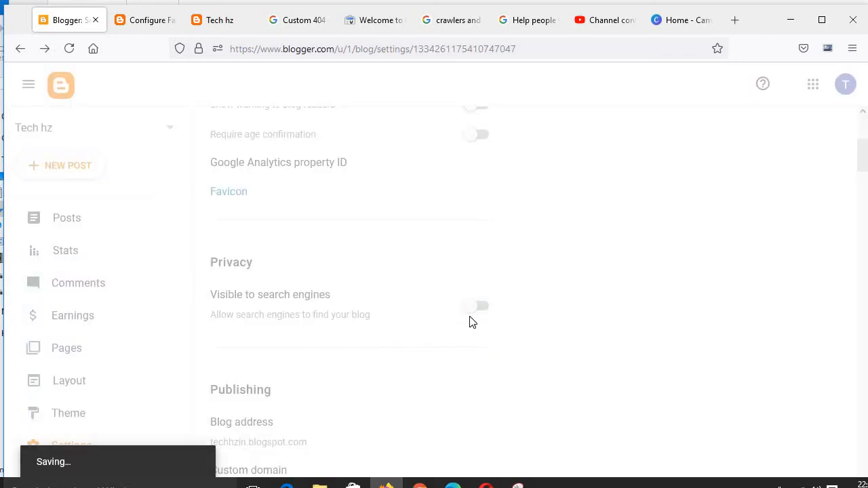
click(482, 314)
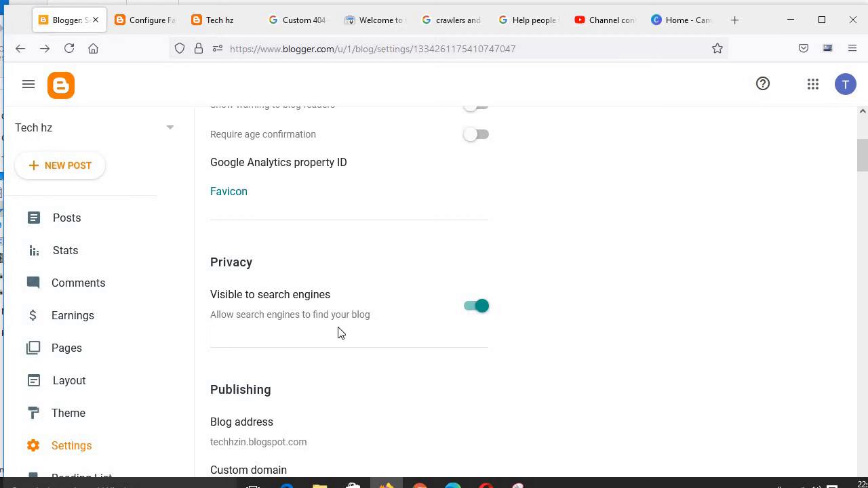
Step: Open the blog address setting under Publishing and cancel it without changes
scroll(338, 333, down, 2)
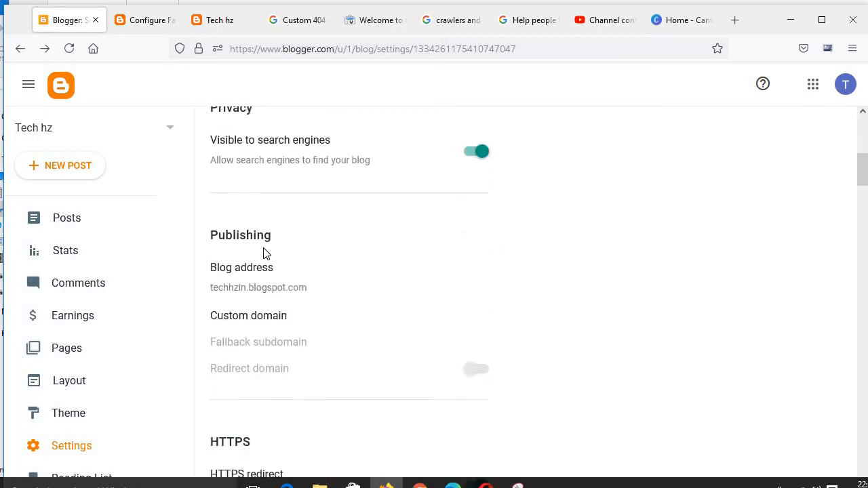
scroll(248, 278, down, 1)
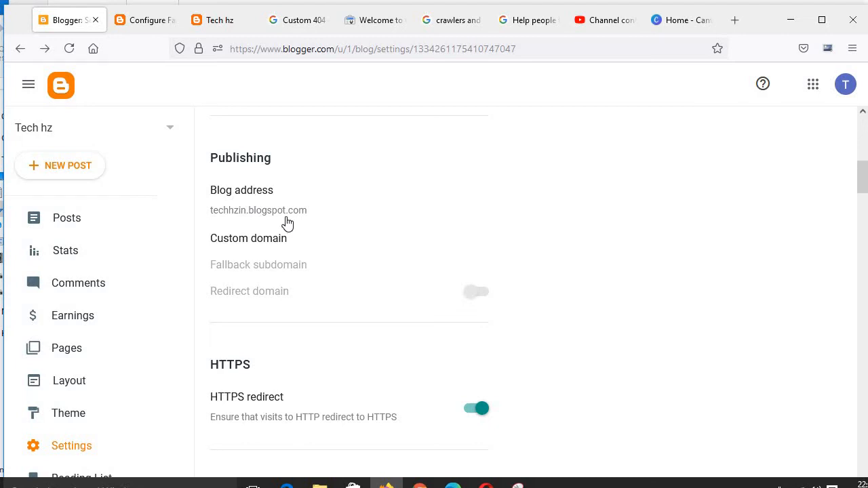
click(241, 219)
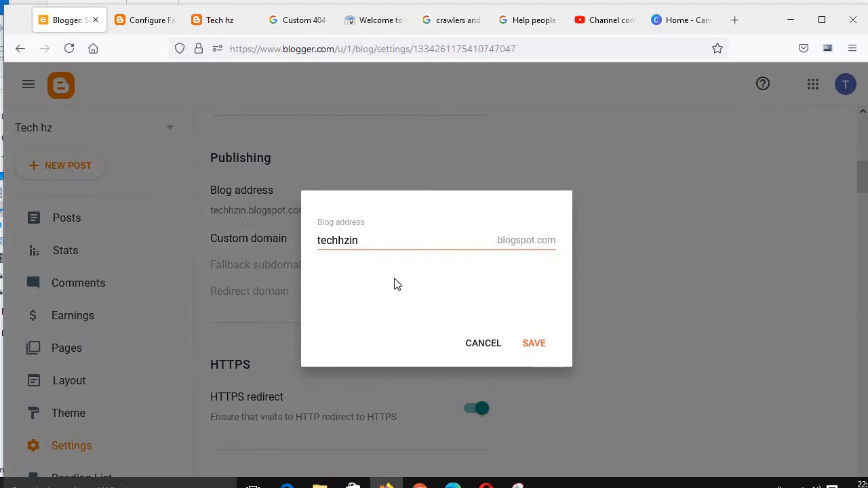
click(488, 346)
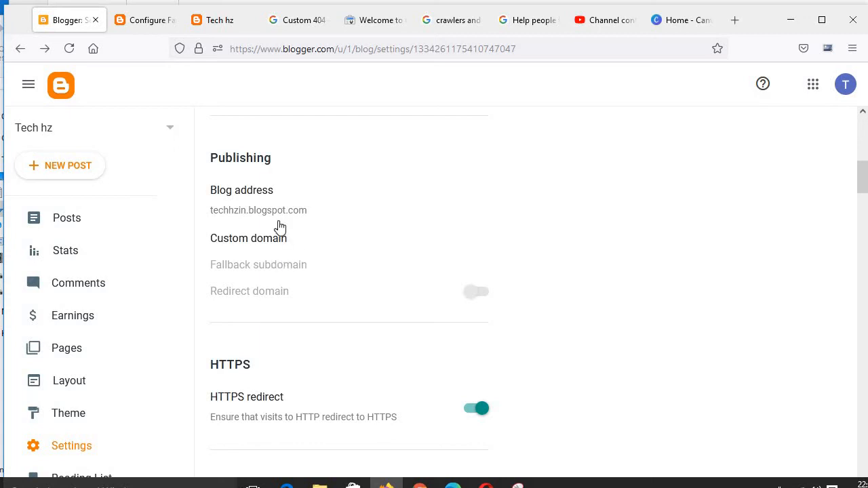
Step: Examine the blog's address in the preview tab's address bar, then return to Settings
click(145, 24)
click(228, 21)
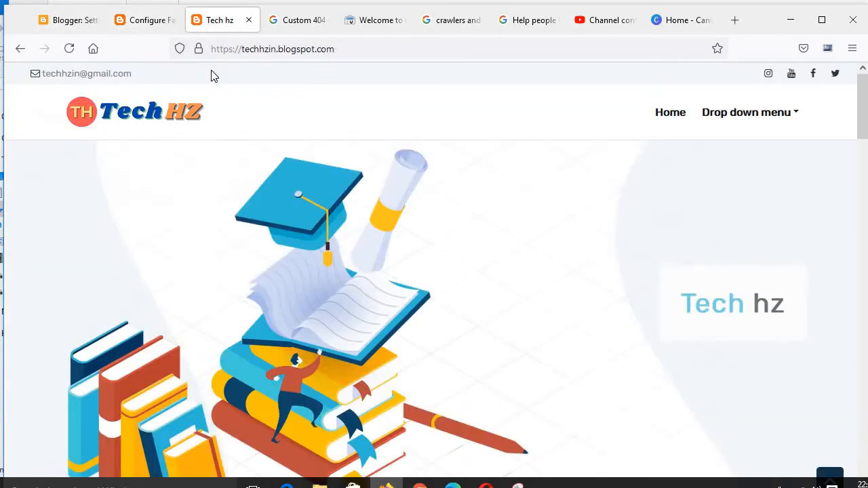
drag(340, 48, 278, 49)
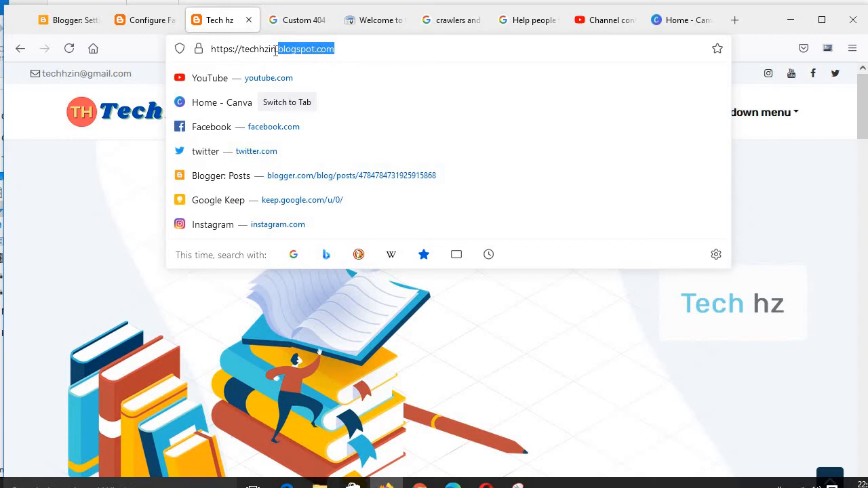
click(339, 51)
drag(334, 49, 286, 49)
click(73, 15)
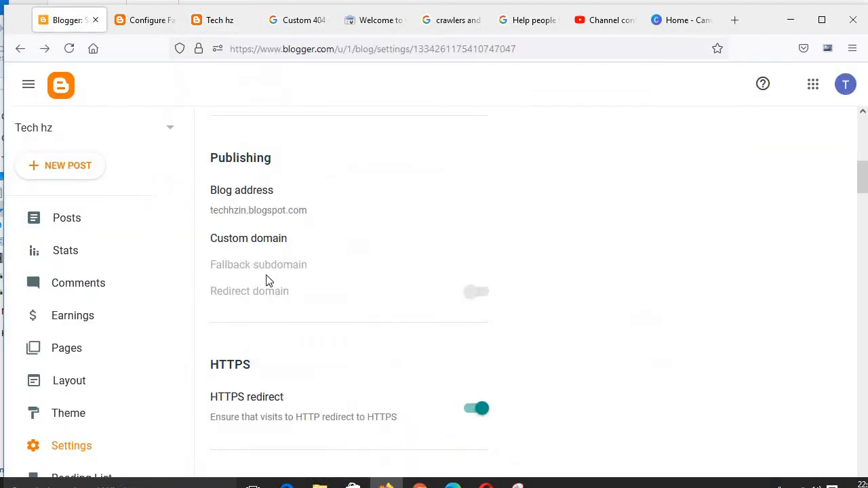
click(265, 241)
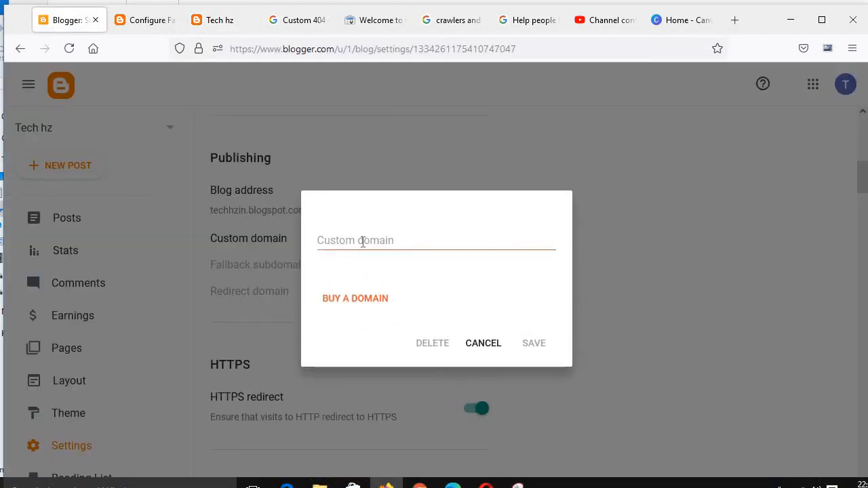
click(363, 242)
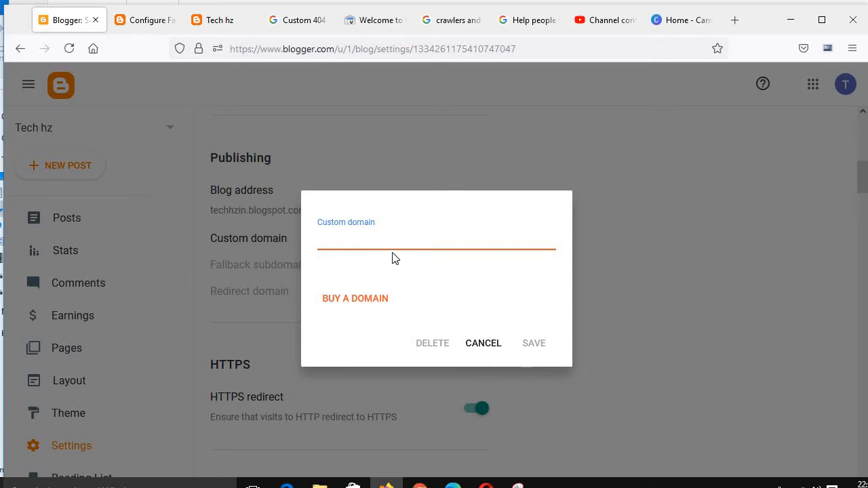
text(www.techh)
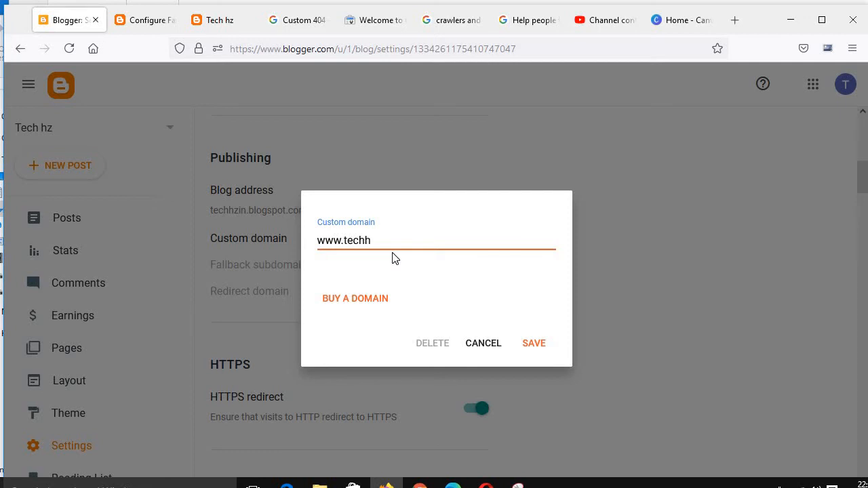
text(z.in)
click(527, 344)
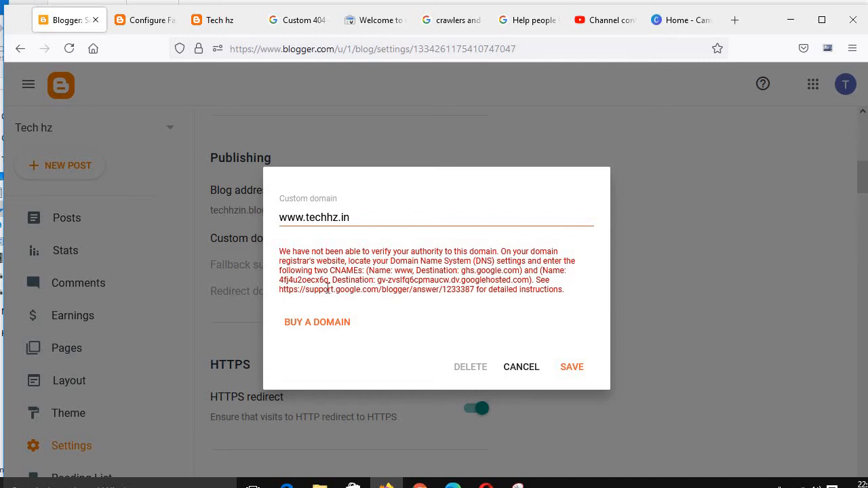
Step: Read the DNS verification instructions shown in the custom domain dialog
drag(328, 289, 278, 290)
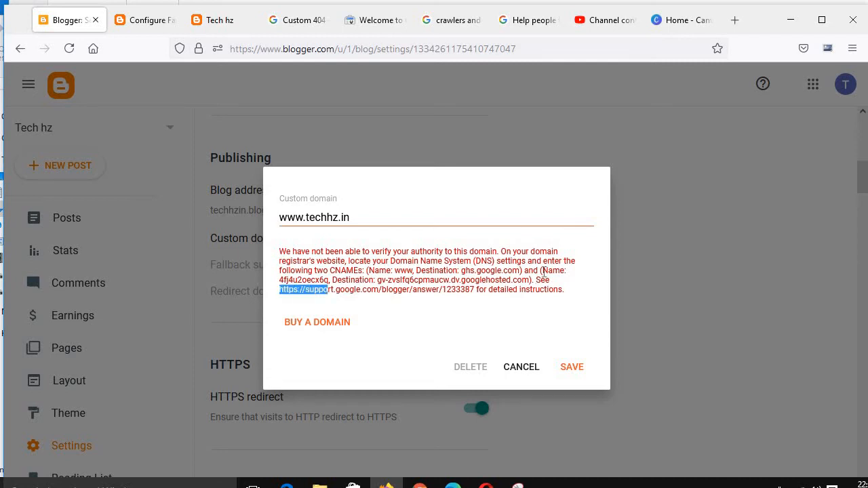
click(316, 280)
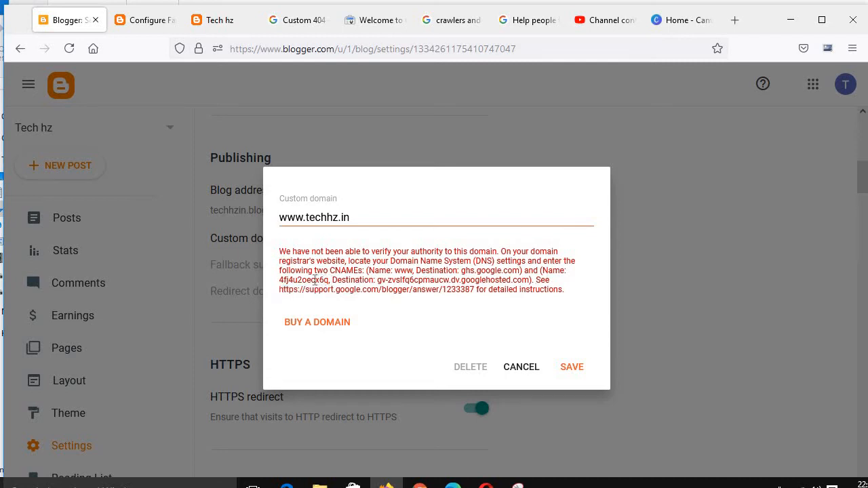
drag(315, 279, 331, 281)
Step: Open the Buy a Domain page in Google Domains from the custom domain dialog
click(328, 325)
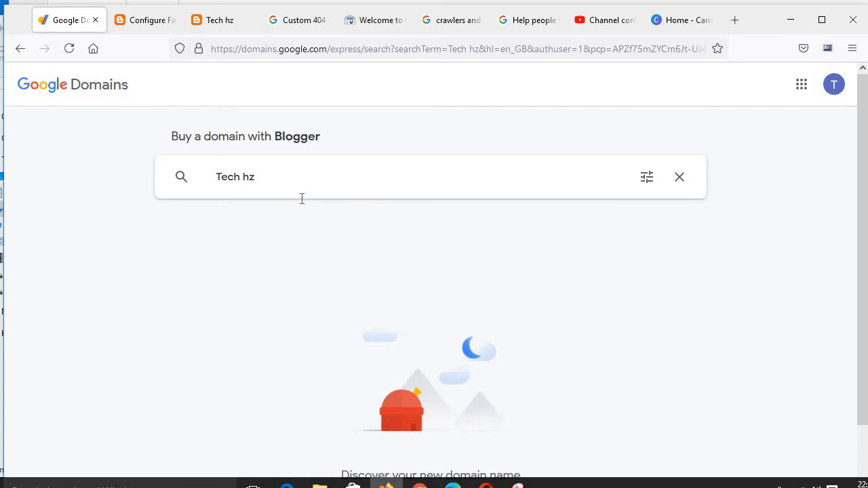
scroll(303, 201, down, 2)
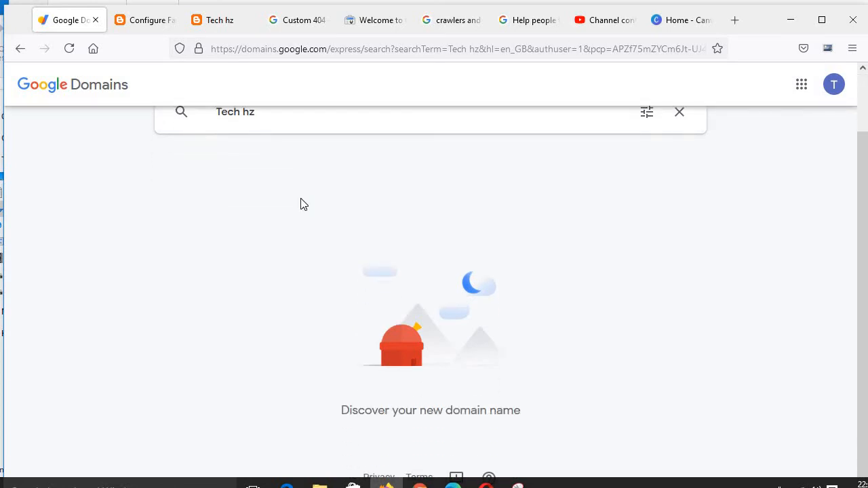
scroll(302, 205, up, 2)
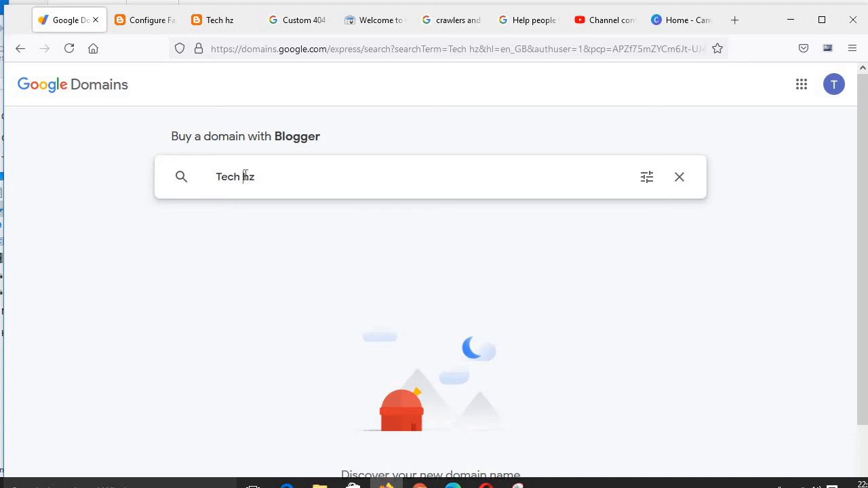
Step: Search Google Domains for the domain name Techhzin.in
click(243, 176)
key(BackSpace)
text(in.in)
key(Return)
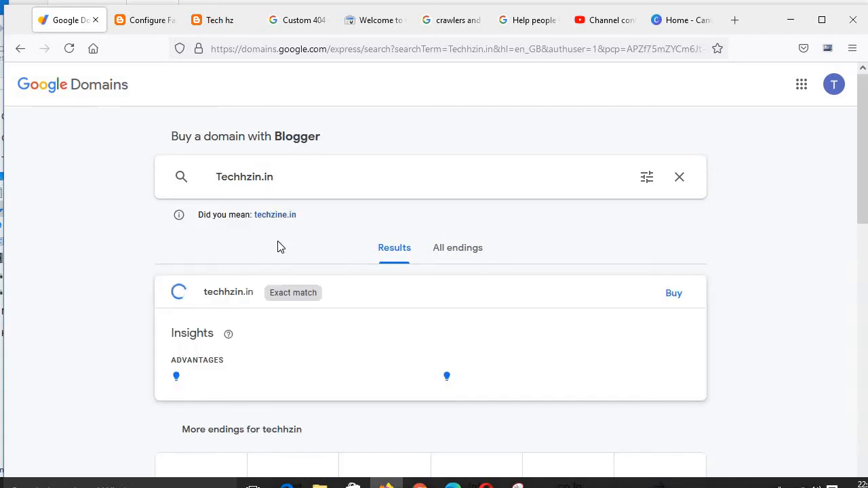
scroll(278, 246, down, 2)
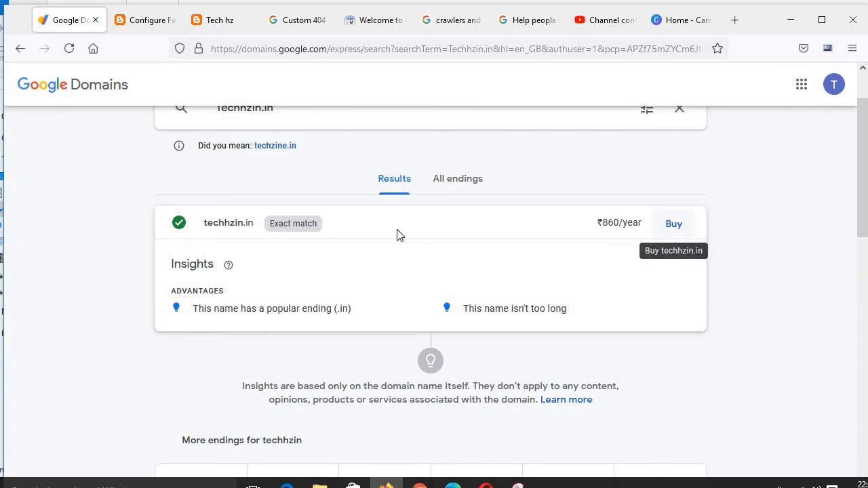
Step: Go back to the blog's Settings page and review the Publishing and HTTPS sections
click(25, 48)
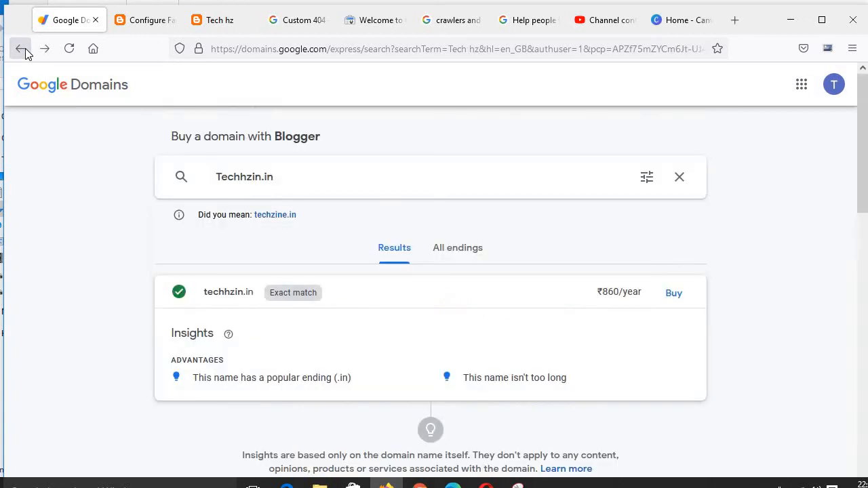
click(25, 48)
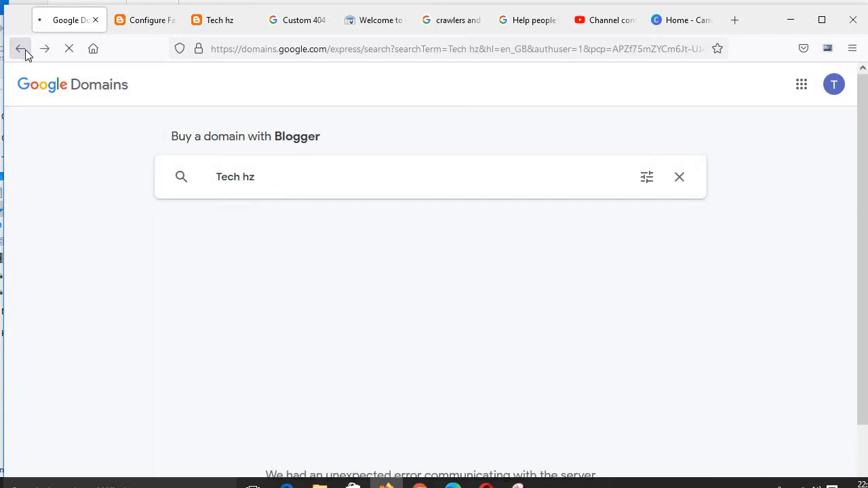
click(25, 49)
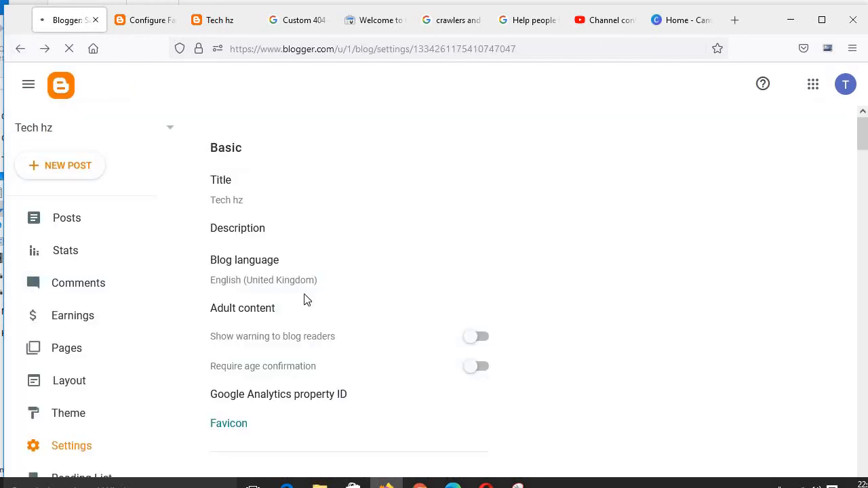
scroll(307, 298, down, 1)
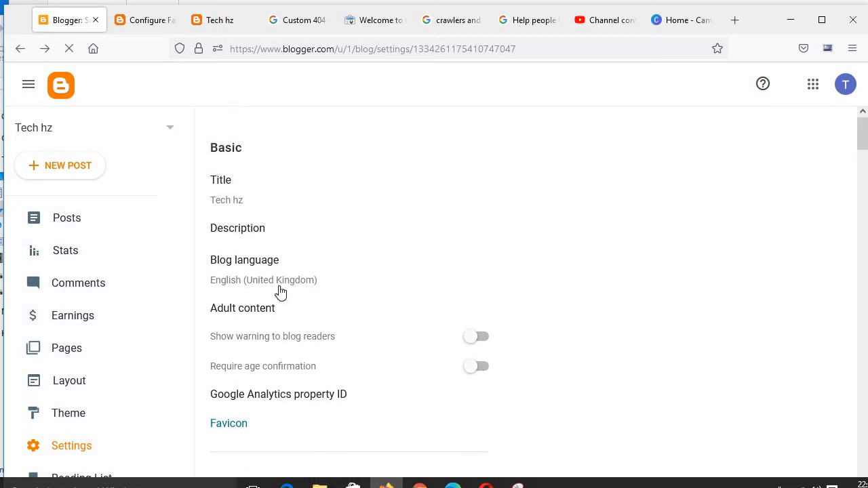
scroll(283, 299, down, 2)
scroll(238, 279, down, 1)
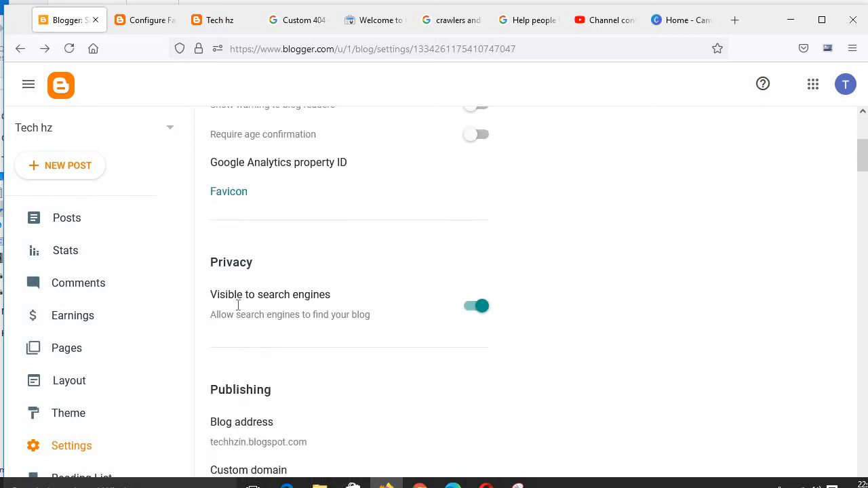
scroll(243, 319, down, 3)
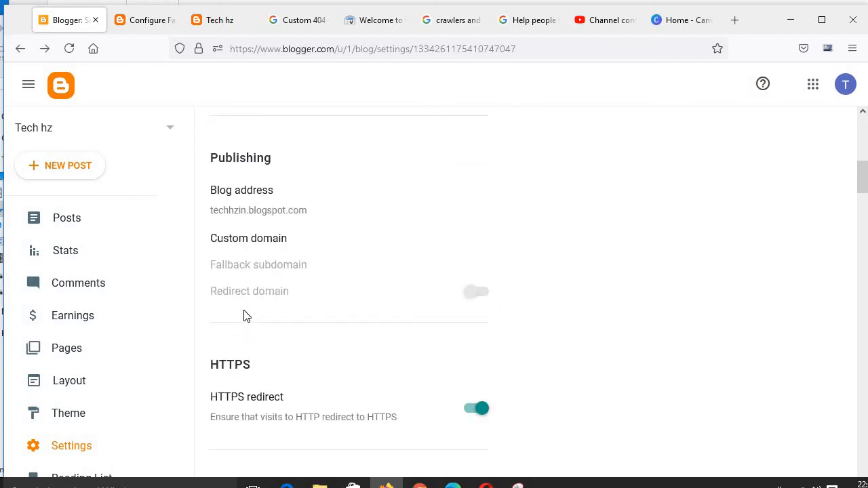
scroll(244, 314, down, 1)
Step: Close the Configure Favicon tab and return to the blog's Settings tab
click(155, 25)
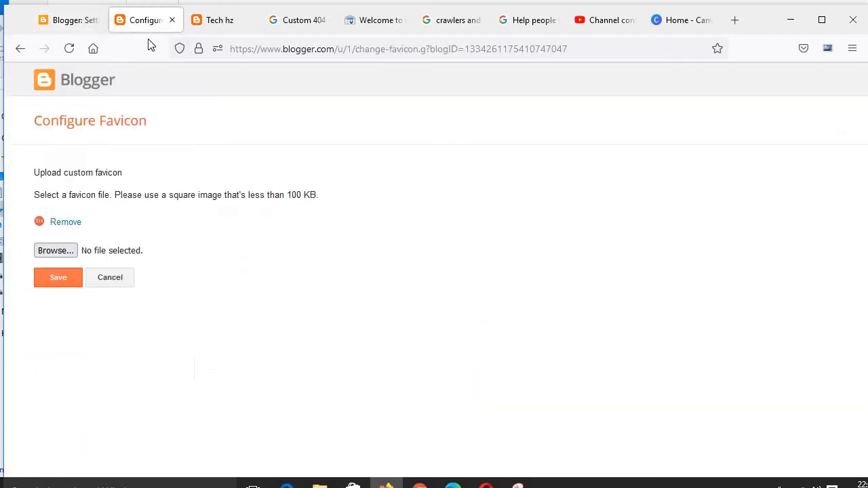
click(218, 25)
click(69, 48)
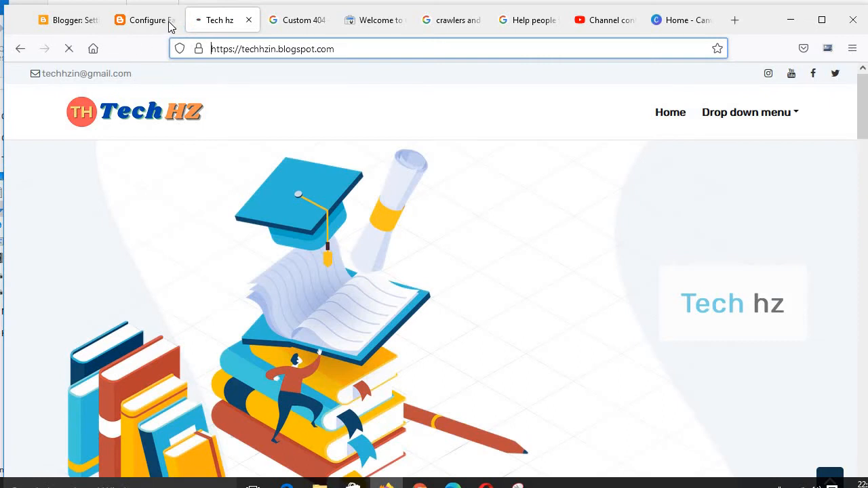
click(170, 26)
key(ctrl+w)
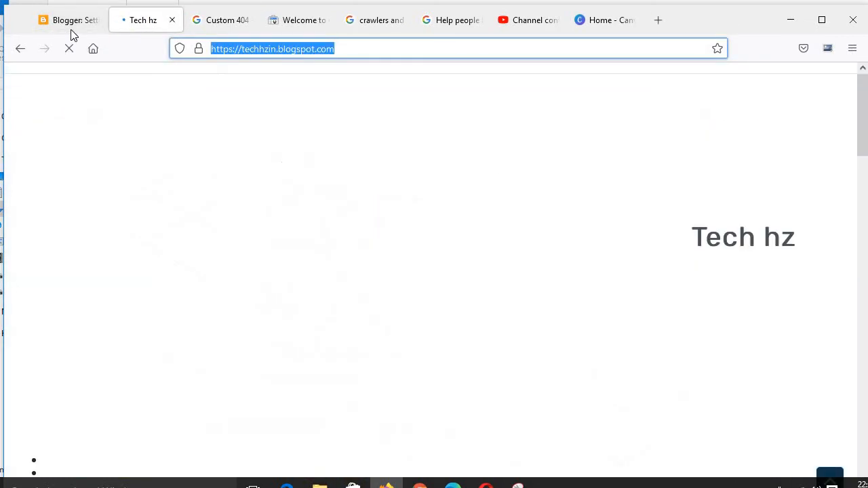
click(72, 29)
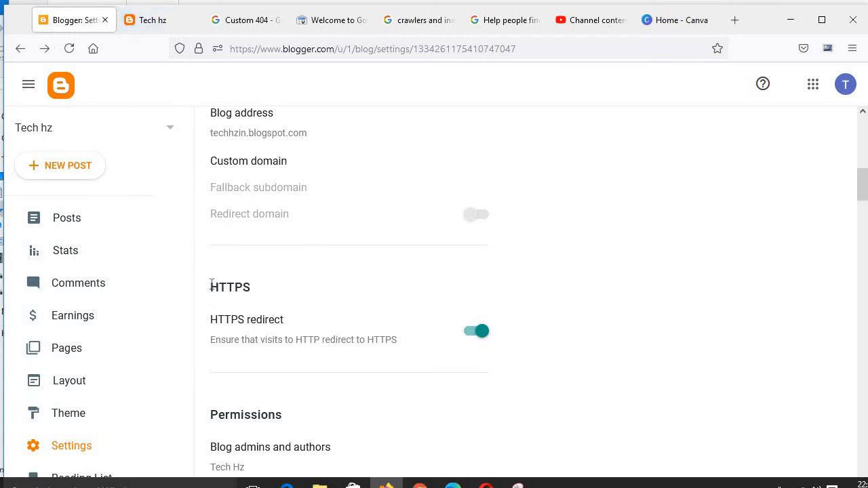
Step: Examine the HTTPS heading and the https prefix of the blog's address in the preview tab, then return to Settings
drag(210, 287, 256, 290)
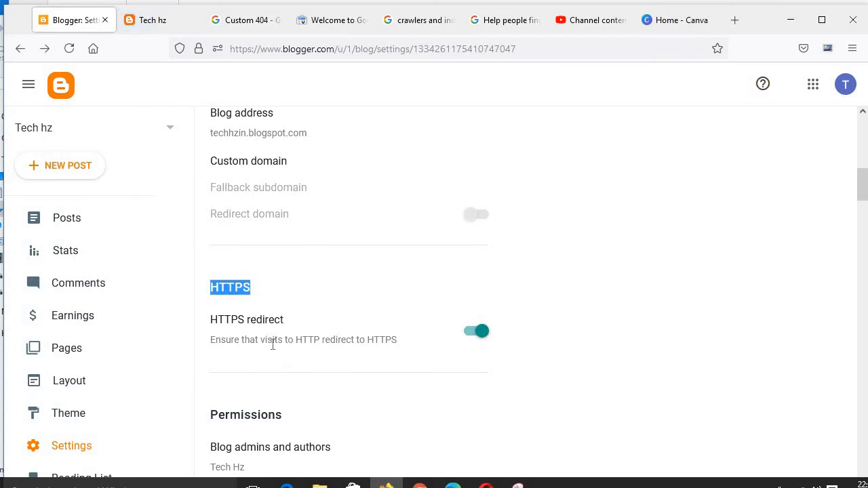
click(162, 22)
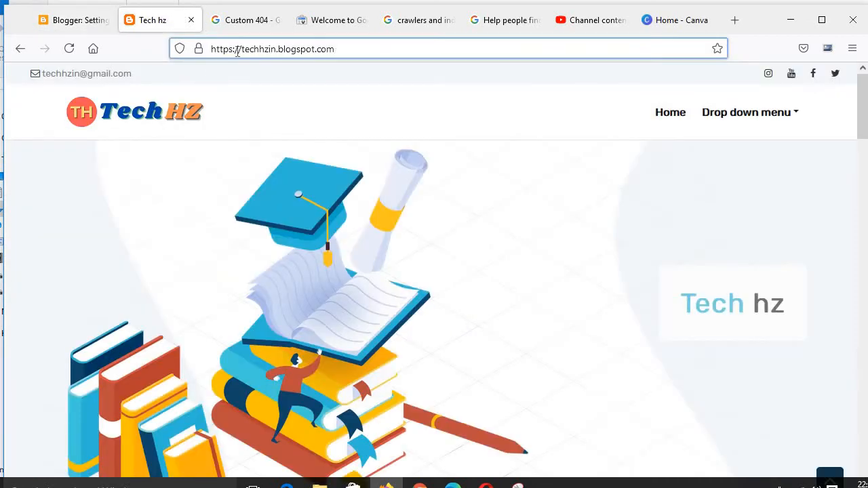
drag(233, 49, 219, 57)
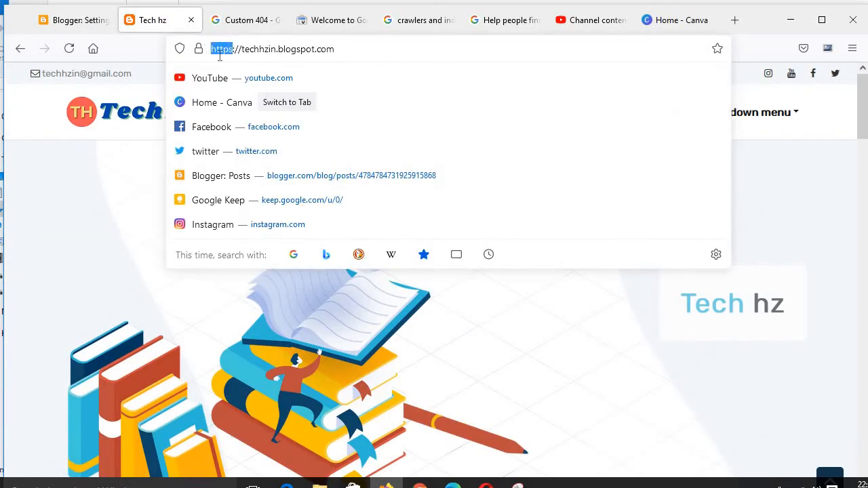
click(231, 51)
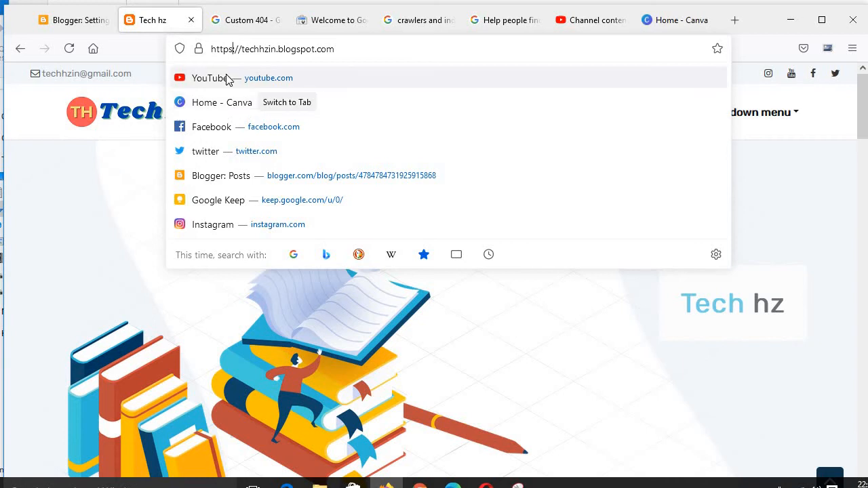
key(Return)
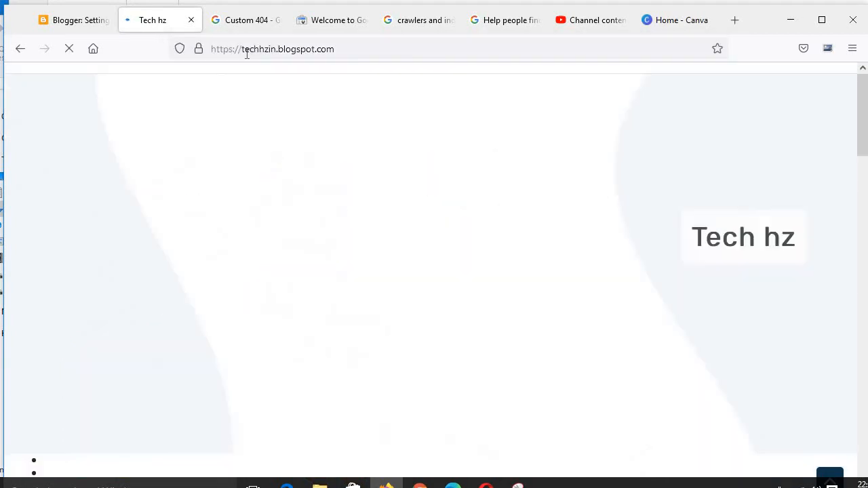
click(60, 20)
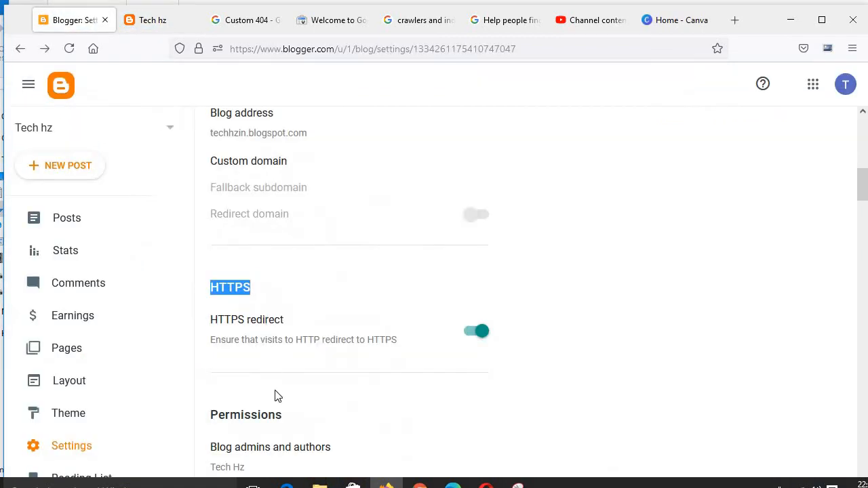
Step: Switch HTTPS redirect off and back on
click(471, 339)
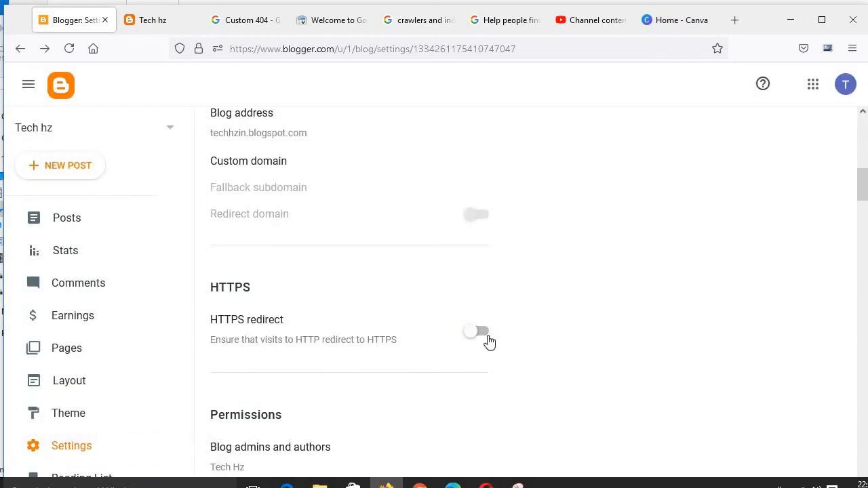
click(487, 338)
Step: Review the Permissions and Posts sections of the blog settings
scroll(343, 365, down, 5)
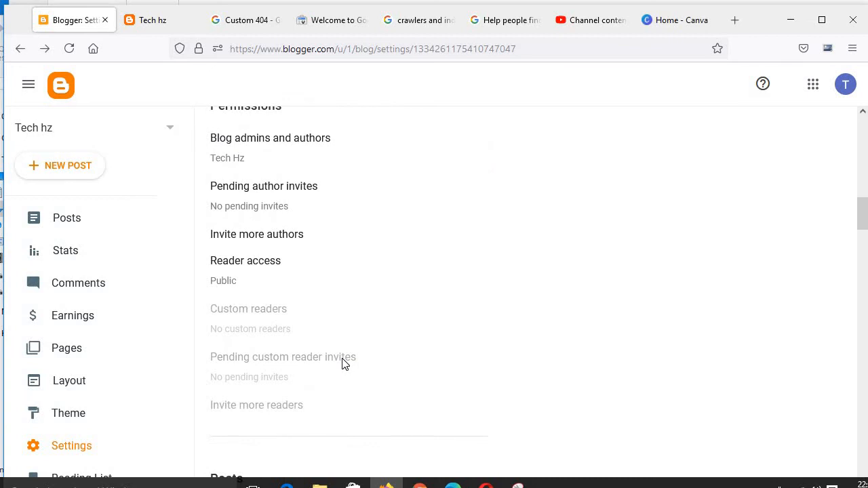
scroll(343, 364, up, 1)
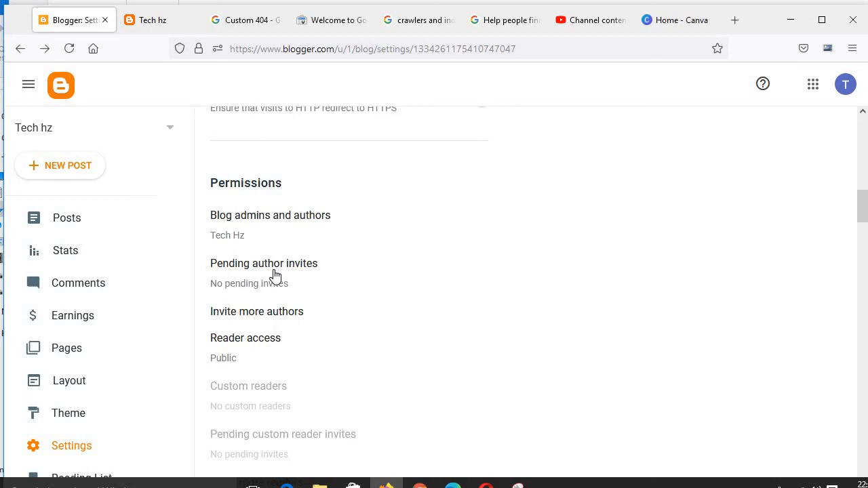
scroll(276, 275, down, 2)
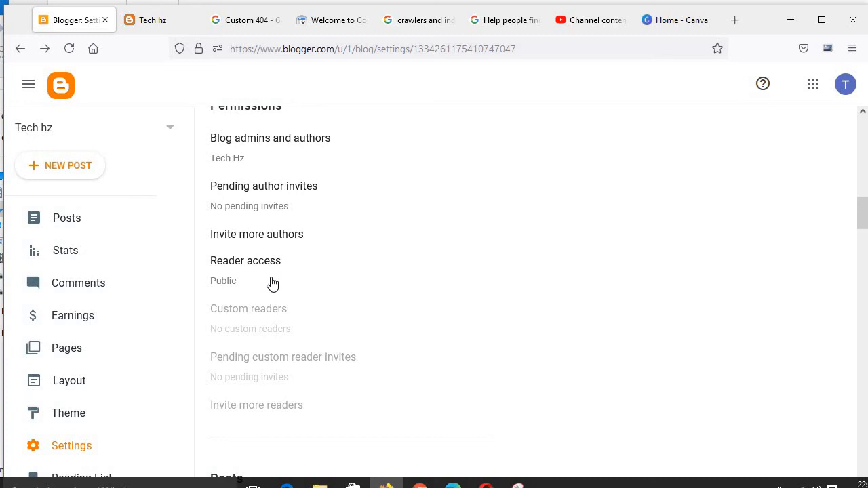
scroll(272, 283, down, 4)
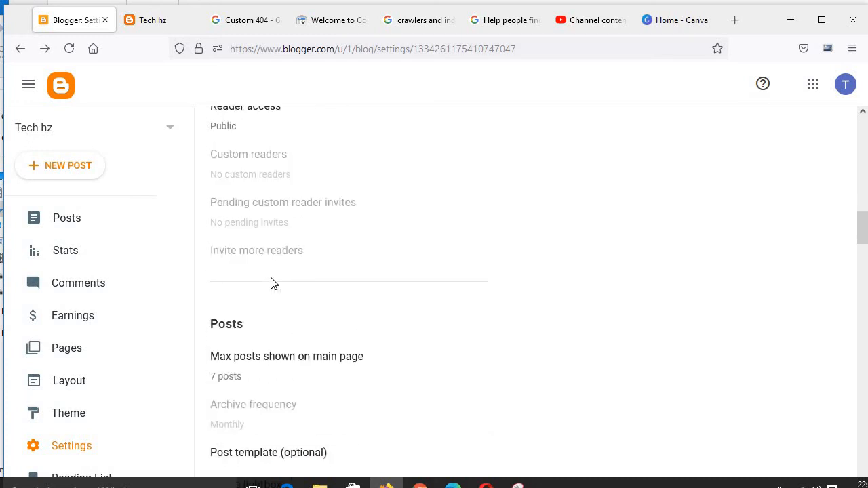
scroll(270, 284, down, 2)
scroll(285, 211, up, 1)
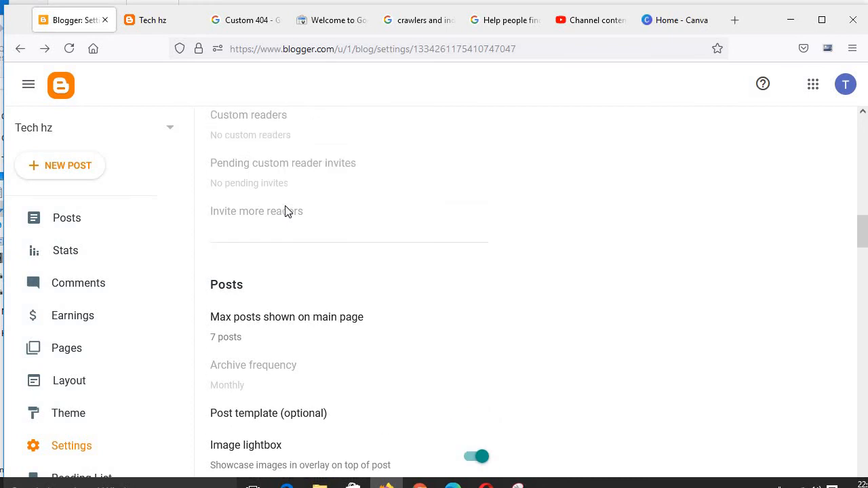
scroll(285, 211, up, 1)
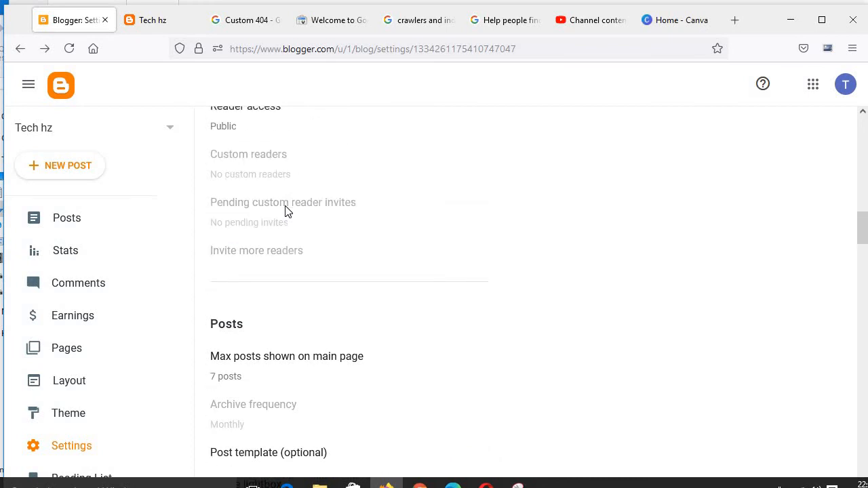
scroll(285, 211, down, 6)
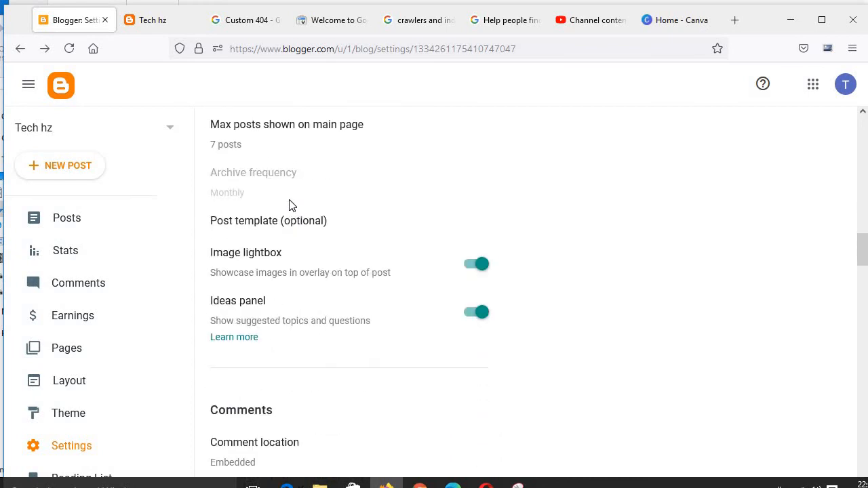
scroll(289, 201, up, 2)
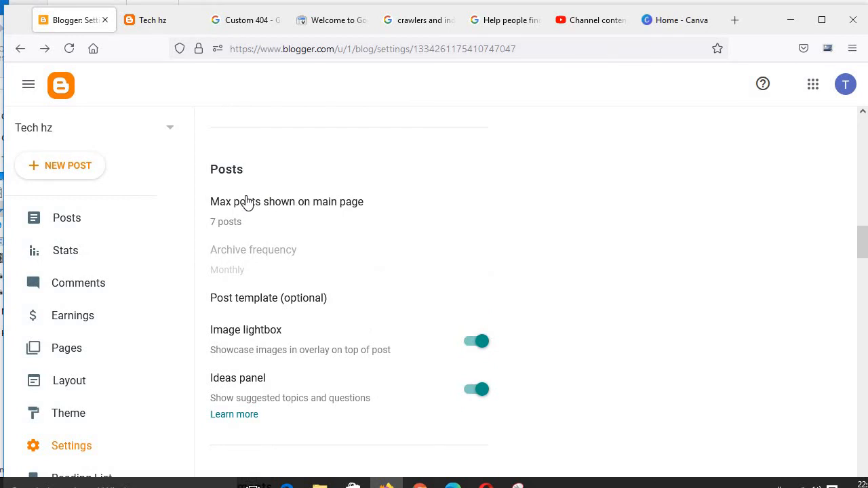
Step: Browse the blog's homepage in the preview tab, then return to the Settings tab
click(171, 23)
scroll(200, 207, down, 5)
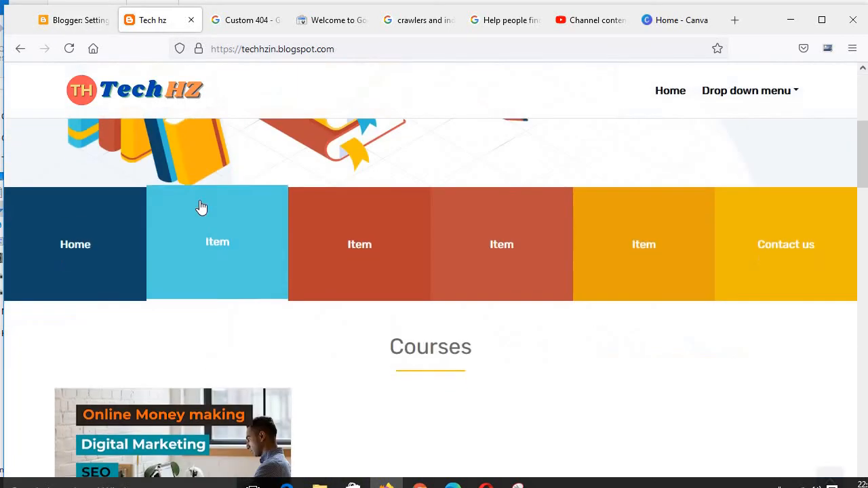
scroll(200, 206, down, 6)
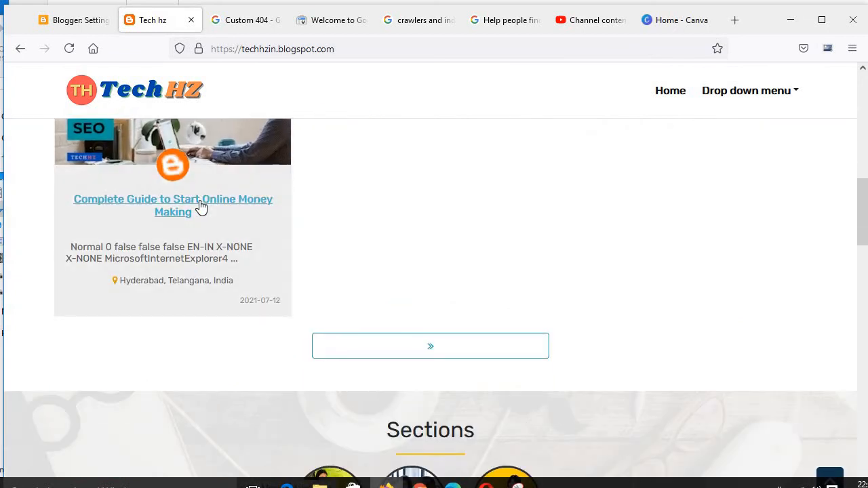
scroll(201, 207, up, 5)
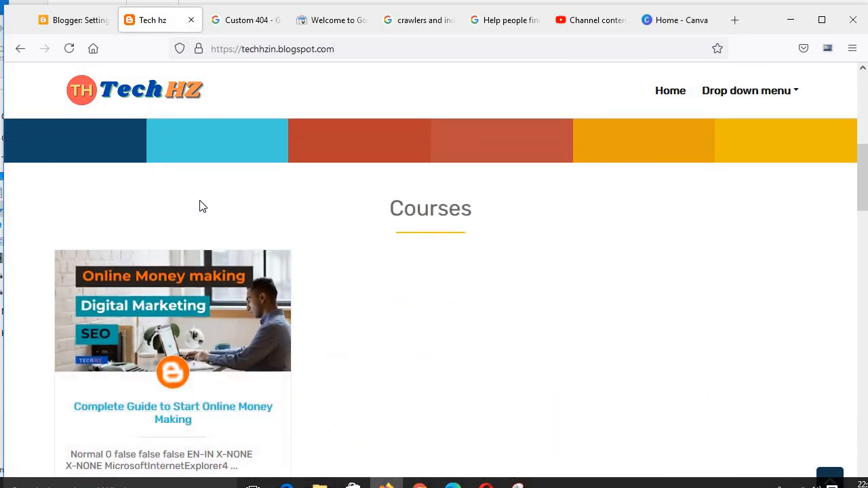
scroll(199, 206, down, 2)
scroll(478, 268, down, 5)
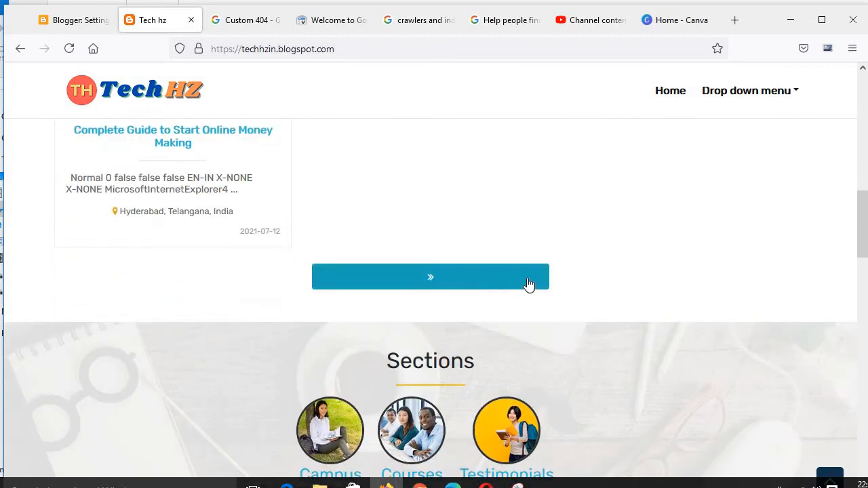
click(77, 21)
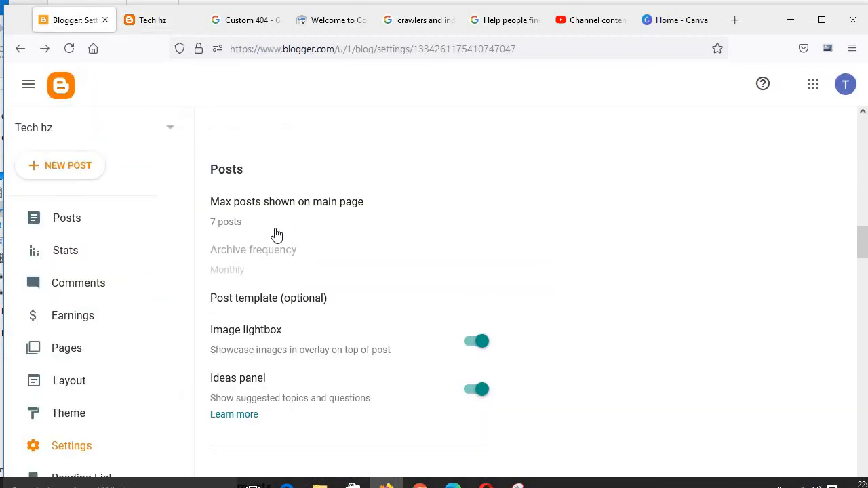
scroll(277, 236, down, 2)
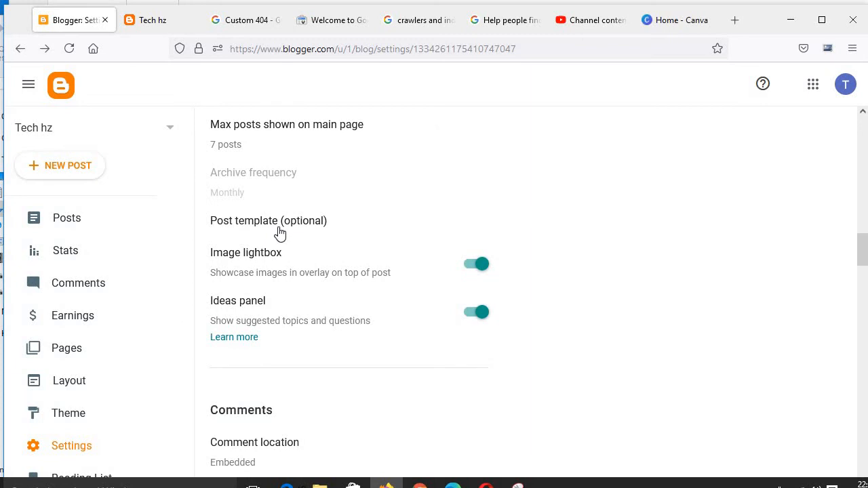
click(214, 155)
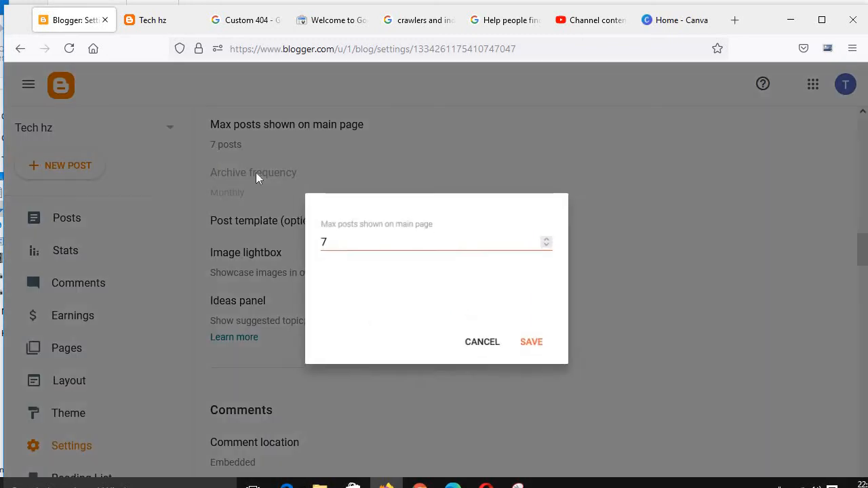
key(Escape)
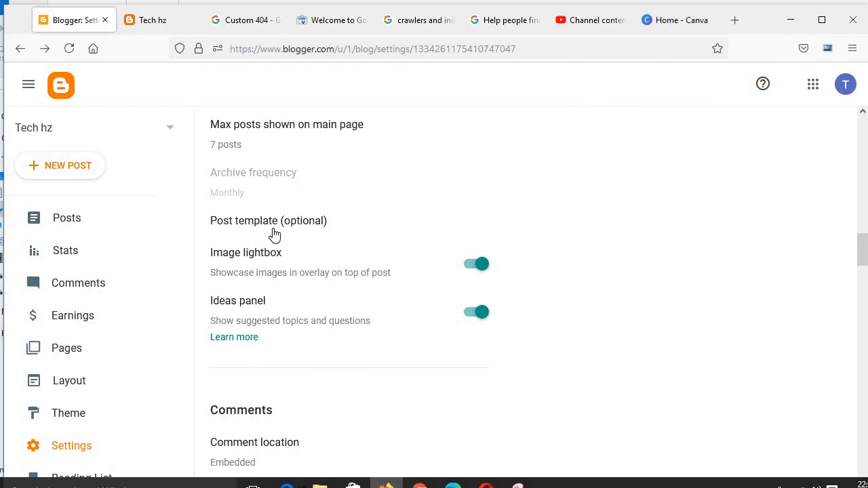
Step: Open and cancel the post template dialog, then read the Ideas panel's Learn more note
click(273, 230)
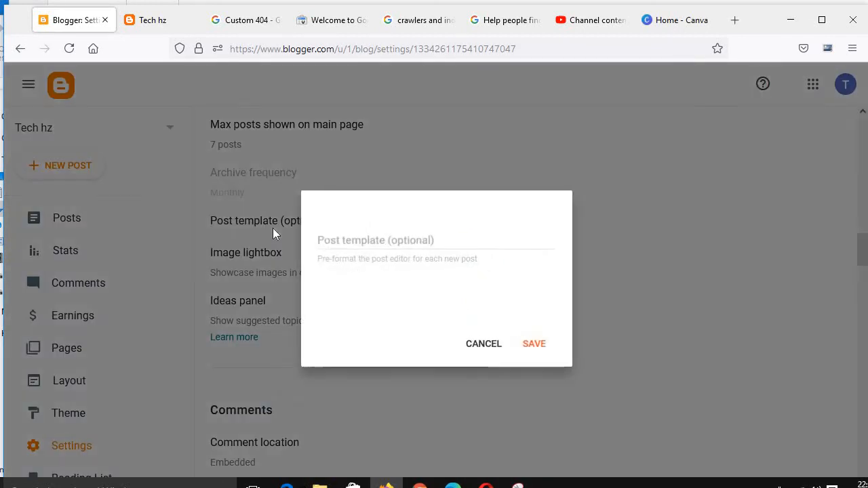
click(468, 345)
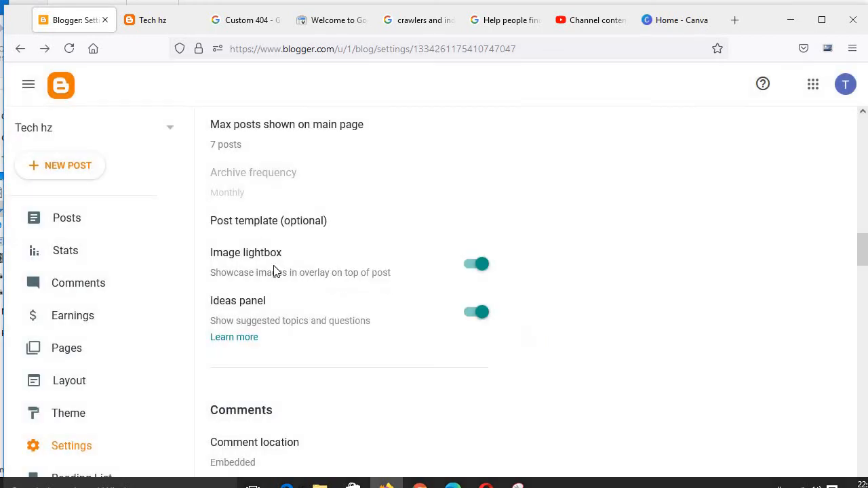
click(232, 338)
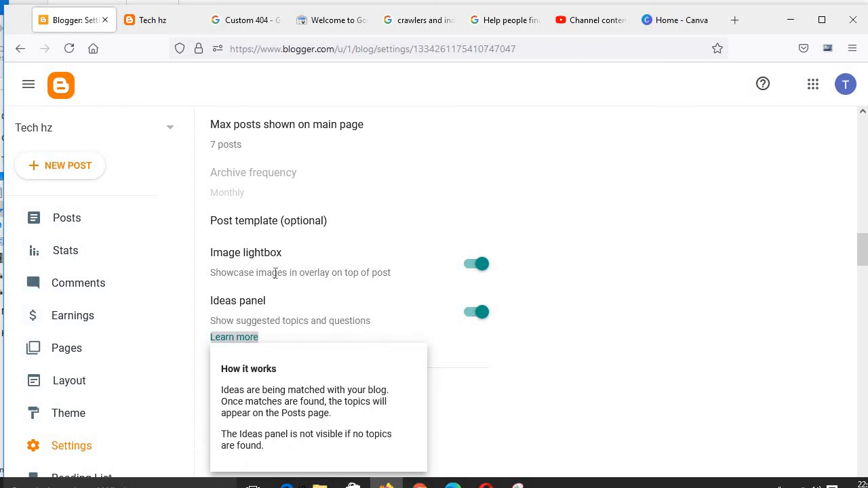
click(589, 196)
Step: Scroll through the Courses section of the blog in the preview tab, then return to Settings
click(155, 25)
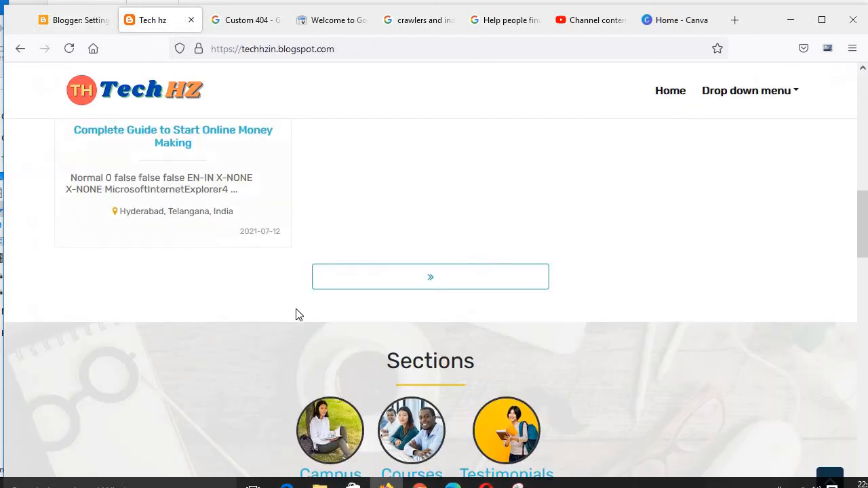
scroll(266, 271, up, 5)
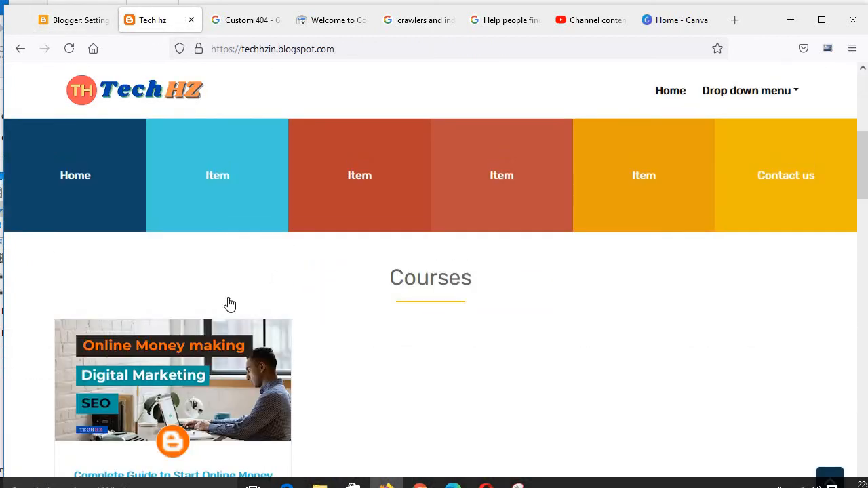
scroll(227, 305, down, 3)
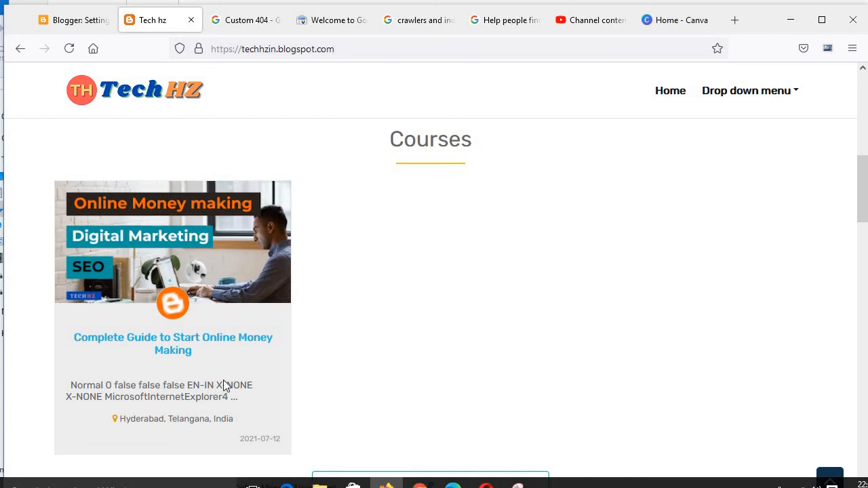
click(76, 21)
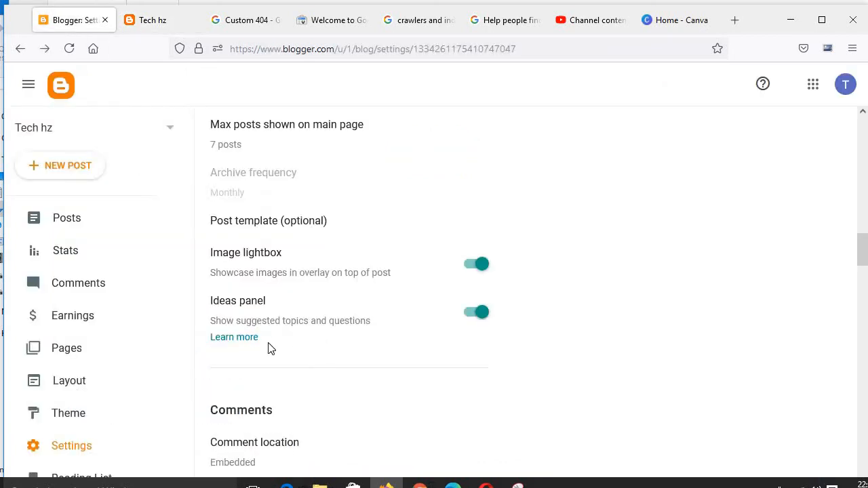
Step: Reopen the Ideas panel's Learn more note and close it
scroll(269, 349, down, 2)
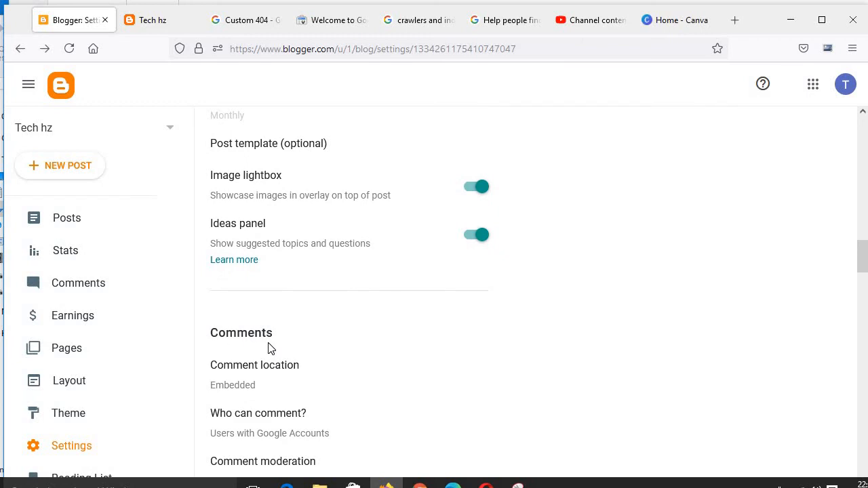
click(252, 262)
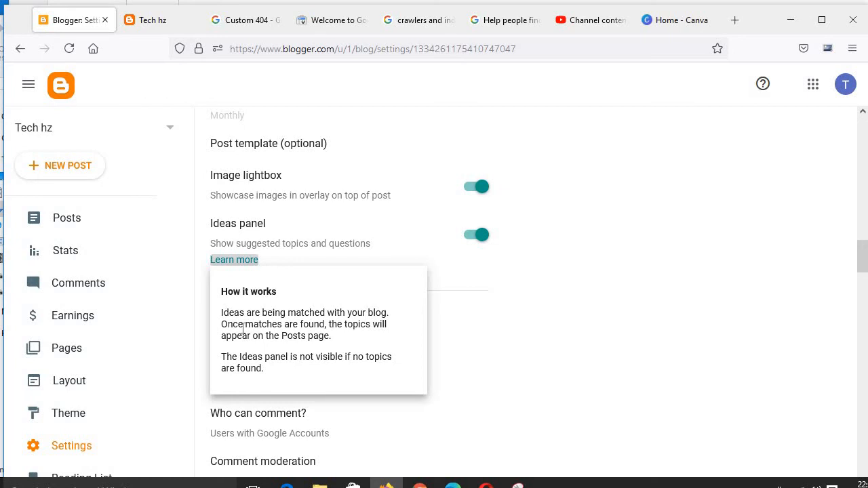
click(536, 317)
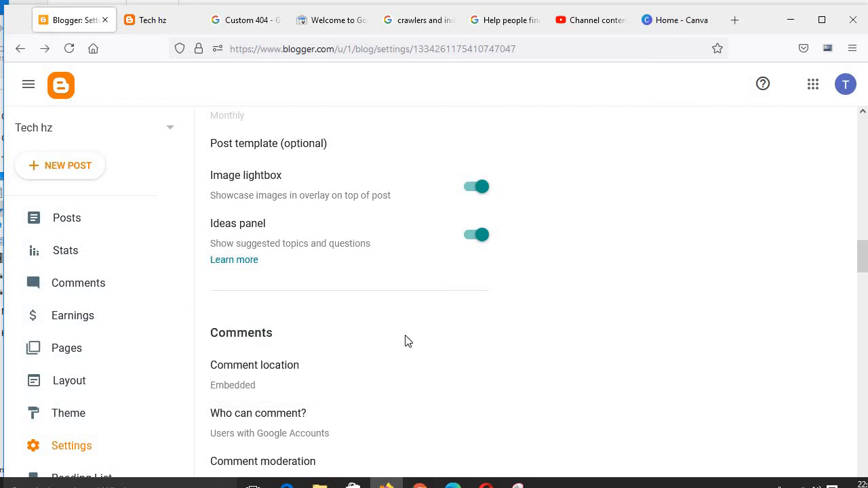
Step: Open the Comment location options and cancel without changing them
scroll(405, 341, down, 3)
scroll(405, 342, up, 2)
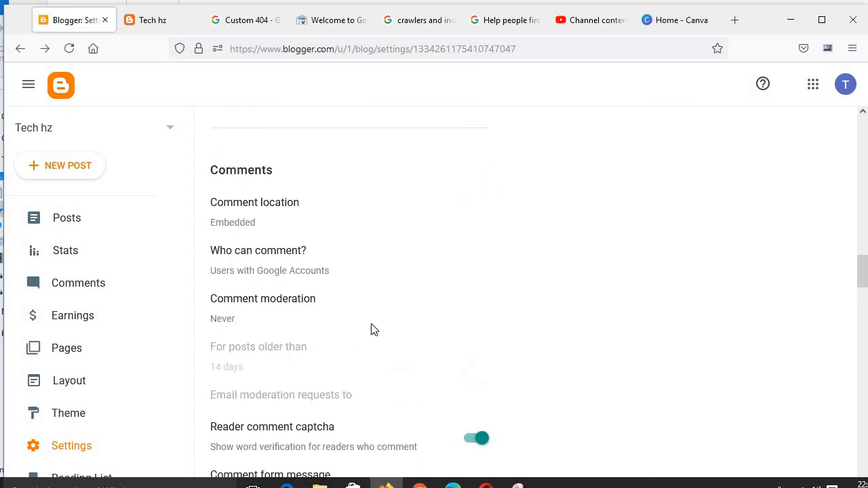
click(286, 224)
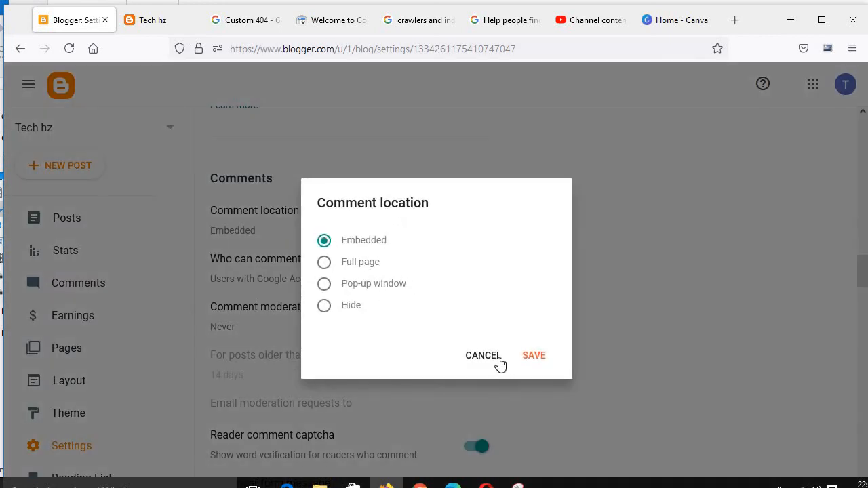
click(482, 356)
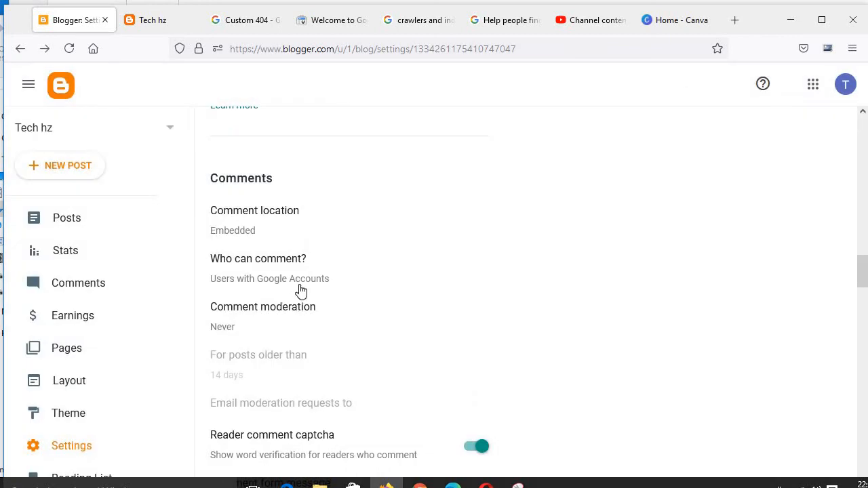
Step: Switch Who can comment to Anyone and back to Users with Google Accounts, then save
click(301, 291)
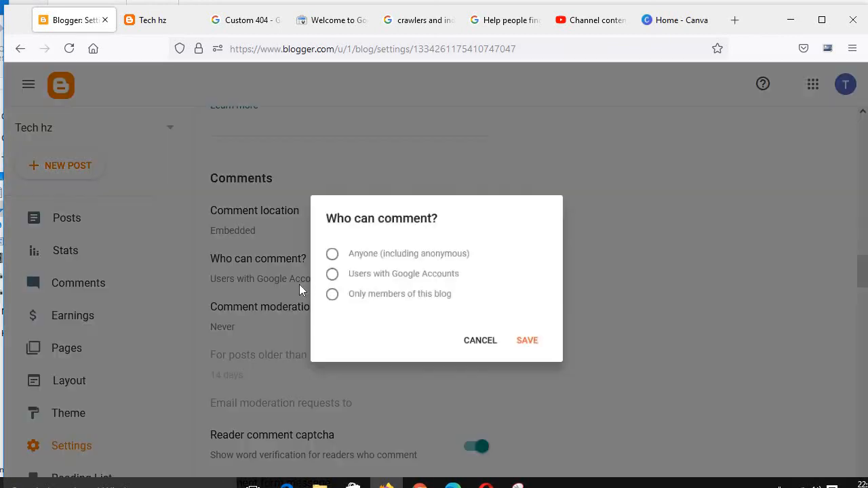
click(326, 254)
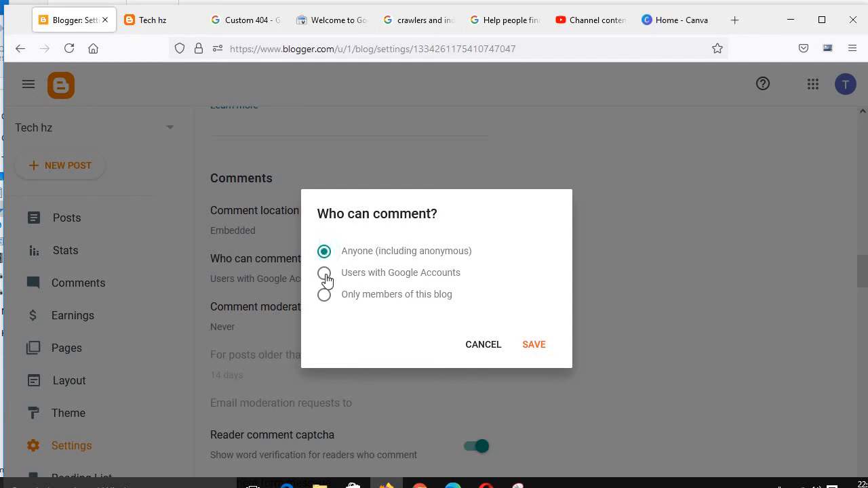
click(325, 274)
click(540, 348)
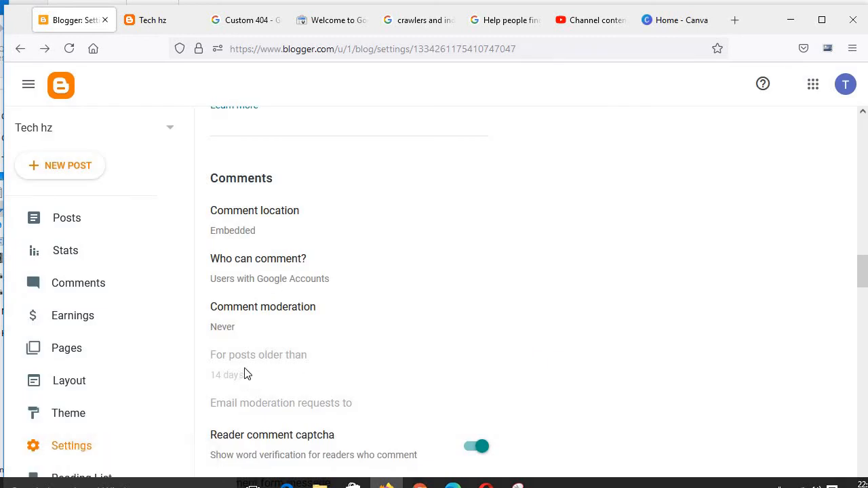
Step: Open the Comment form message dialog and cancel it
scroll(244, 374, down, 3)
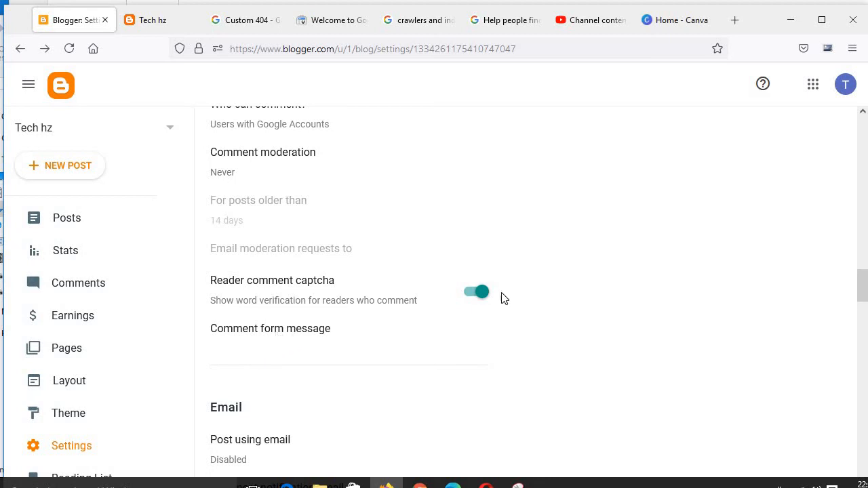
scroll(324, 348, down, 3)
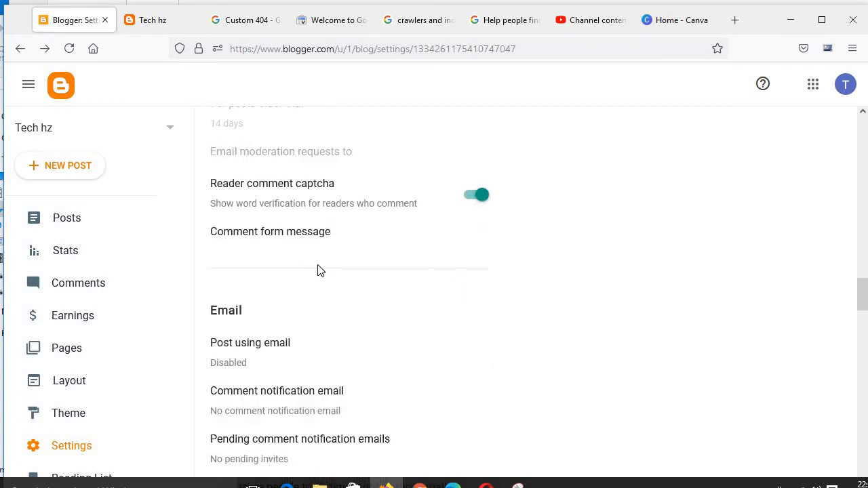
click(314, 180)
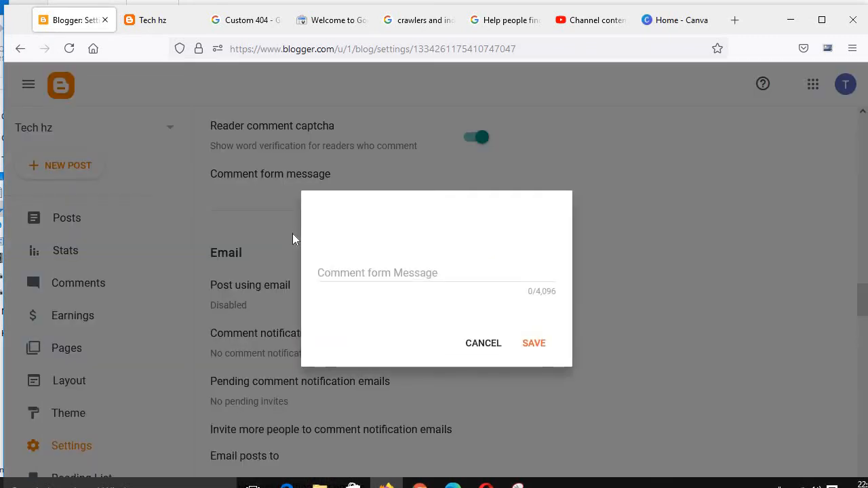
click(483, 344)
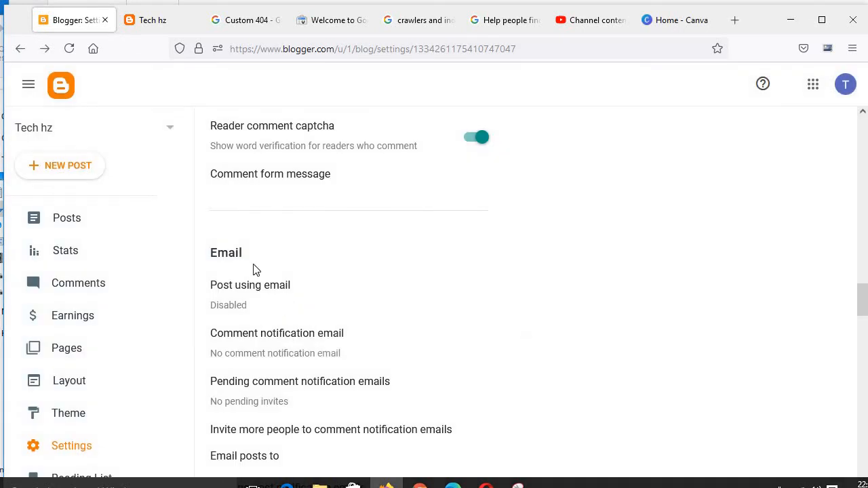
Step: Open the Post using email options in the Email section and cancel them
scroll(257, 270, down, 1)
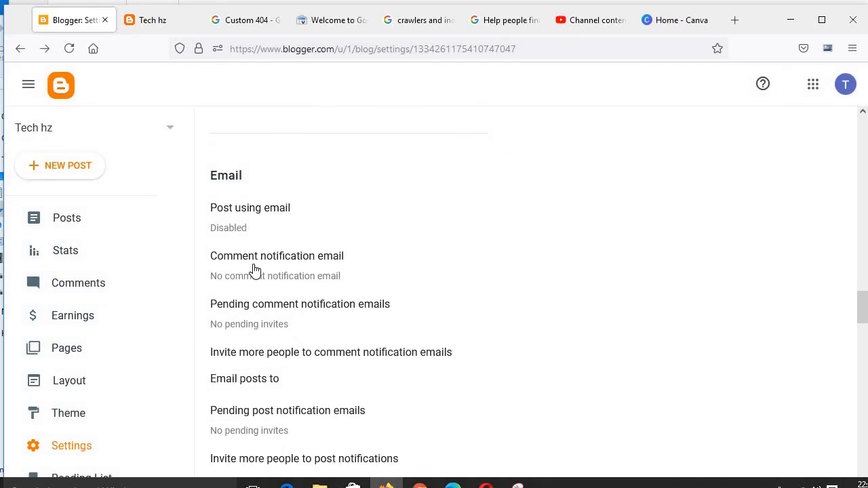
click(265, 216)
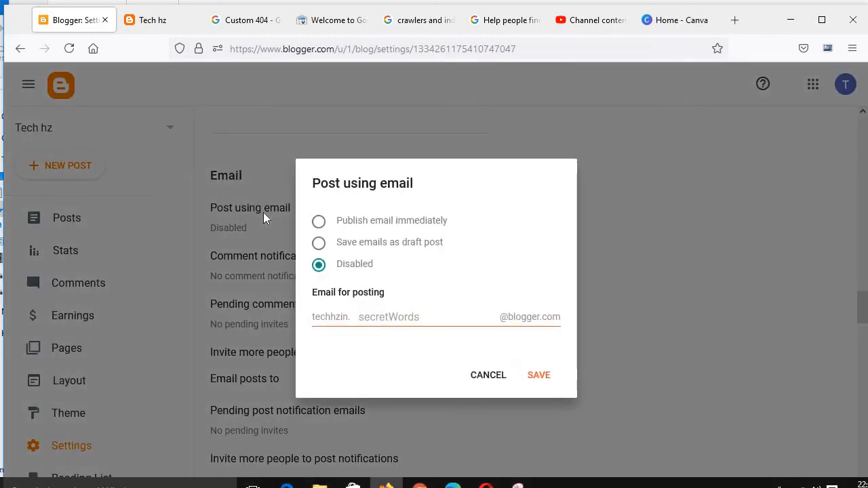
click(468, 373)
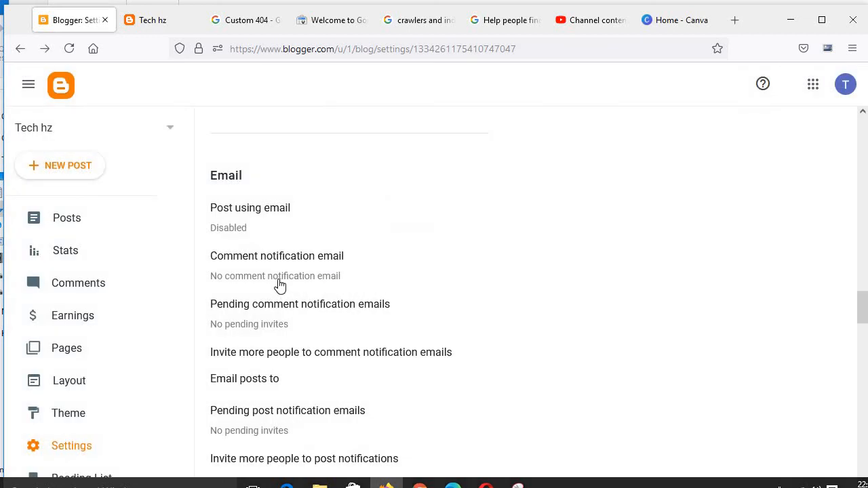
Step: Review the Email and Formatting sections, opening the Date header format options and cancelling
scroll(280, 285, down, 5)
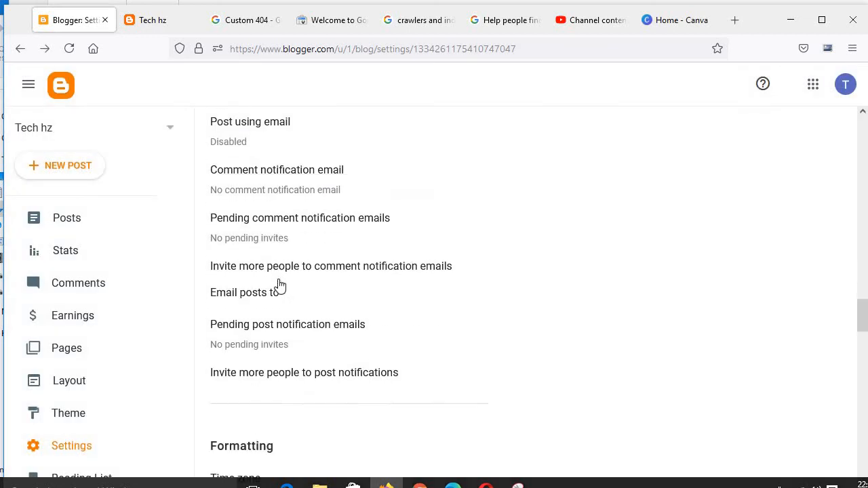
scroll(280, 285, up, 3)
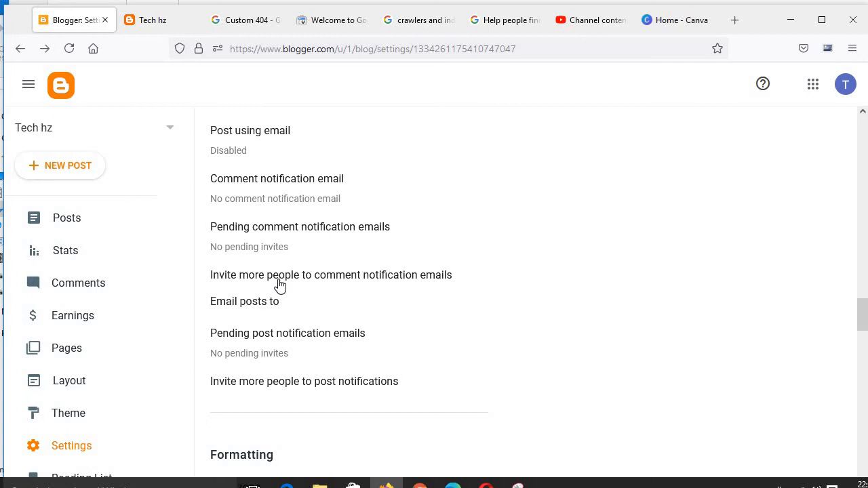
scroll(280, 286, down, 1)
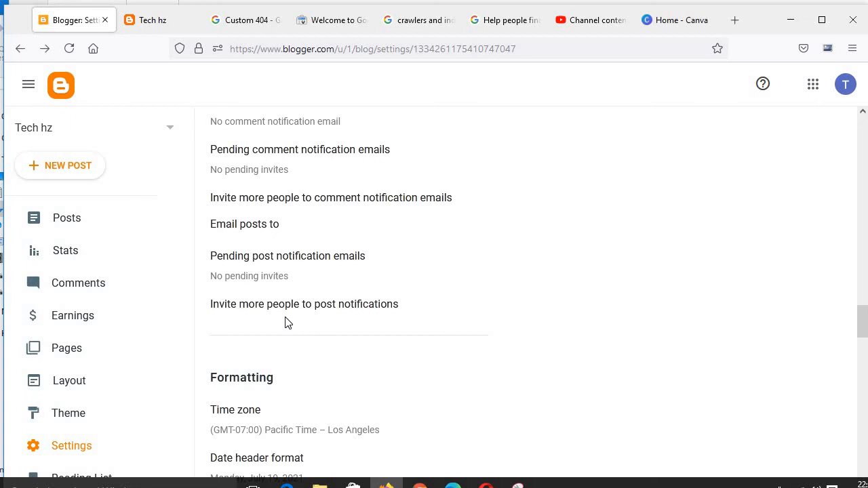
scroll(285, 323, down, 4)
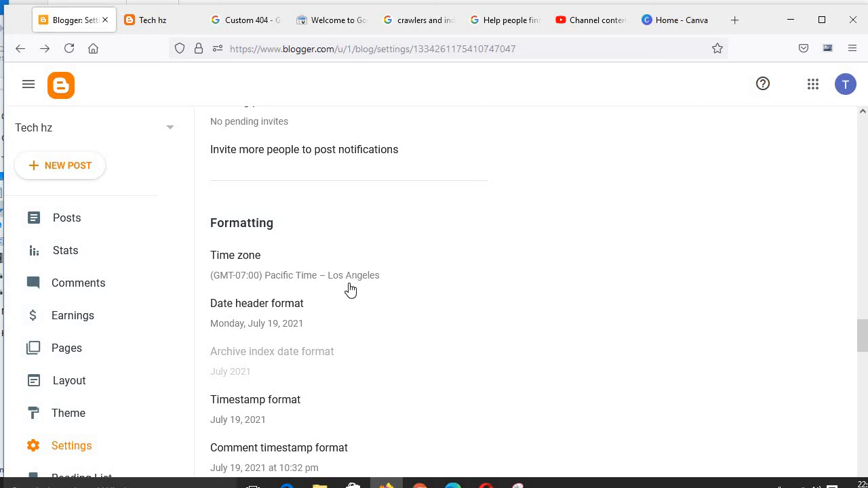
scroll(328, 342, down, 2)
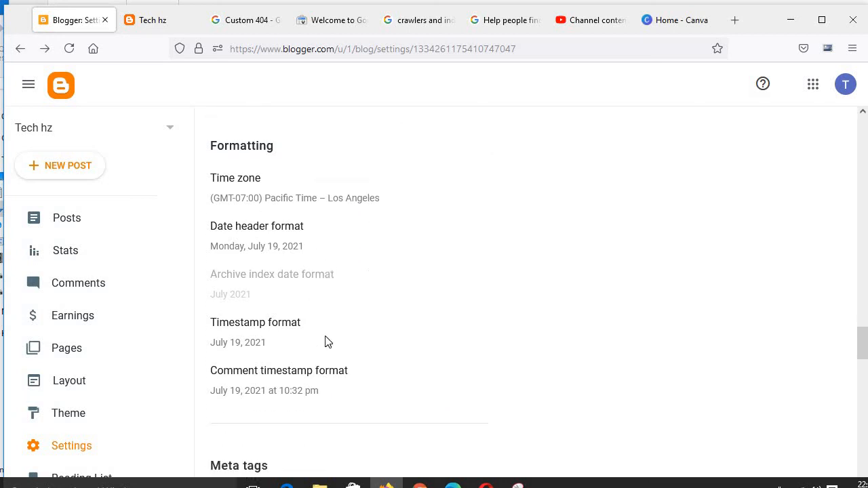
click(281, 250)
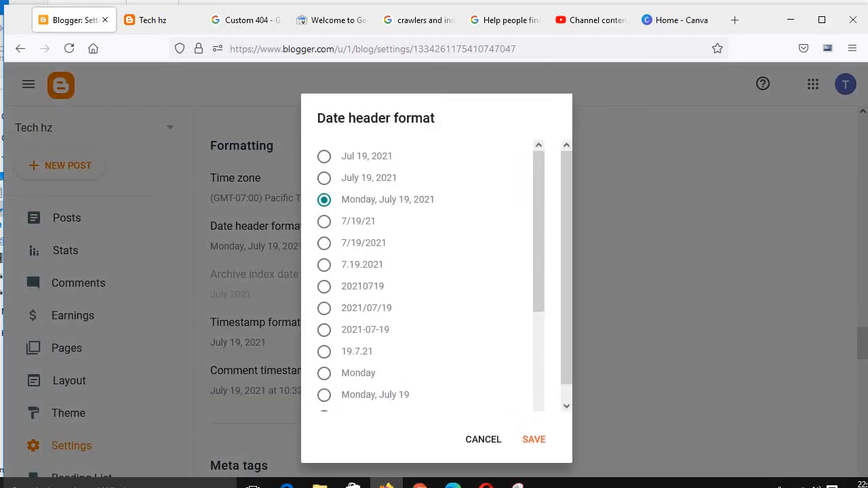
click(497, 441)
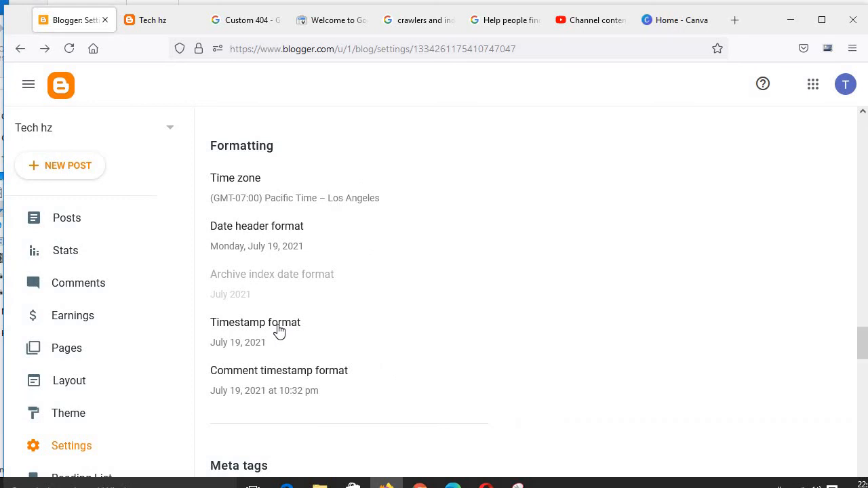
Step: Turn off Enable search description under Meta tags
scroll(279, 331, down, 2)
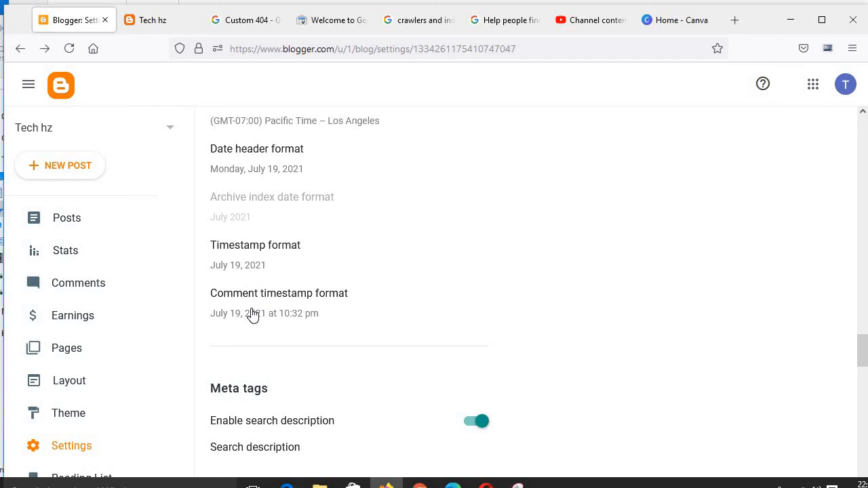
scroll(253, 316, down, 6)
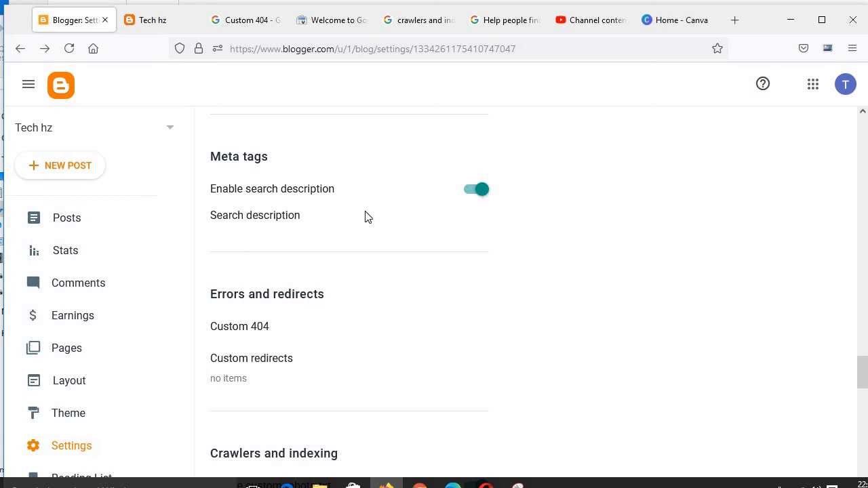
click(158, 24)
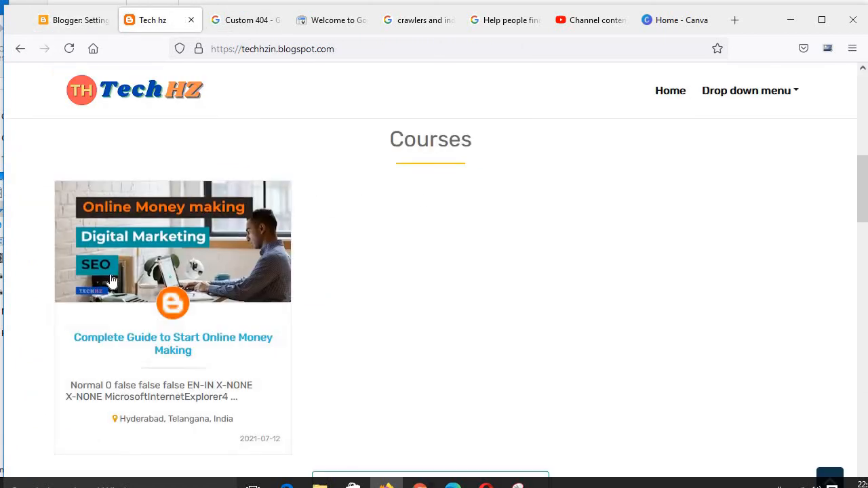
click(58, 27)
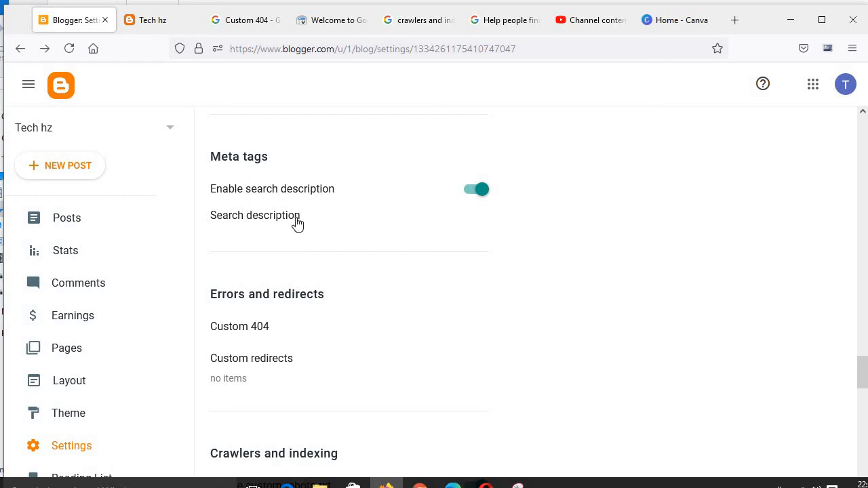
click(470, 190)
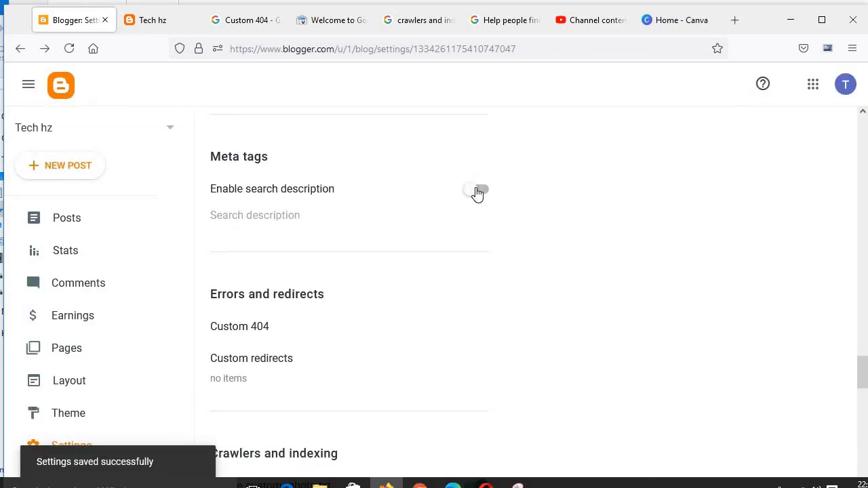
Step: Turn Enable search description back on, then open and close the Search description option
click(483, 190)
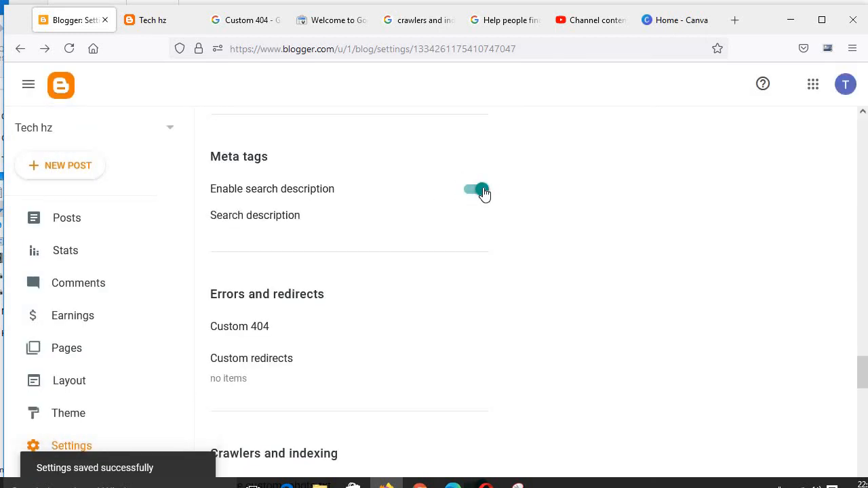
click(288, 216)
click(479, 346)
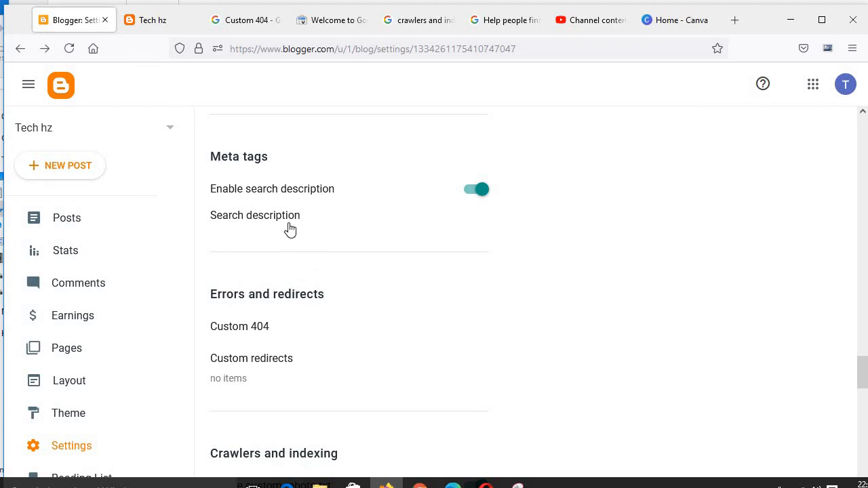
Step: Open the Search description dialog, compare with the live blog in its tab, and cancel the dialog
click(290, 228)
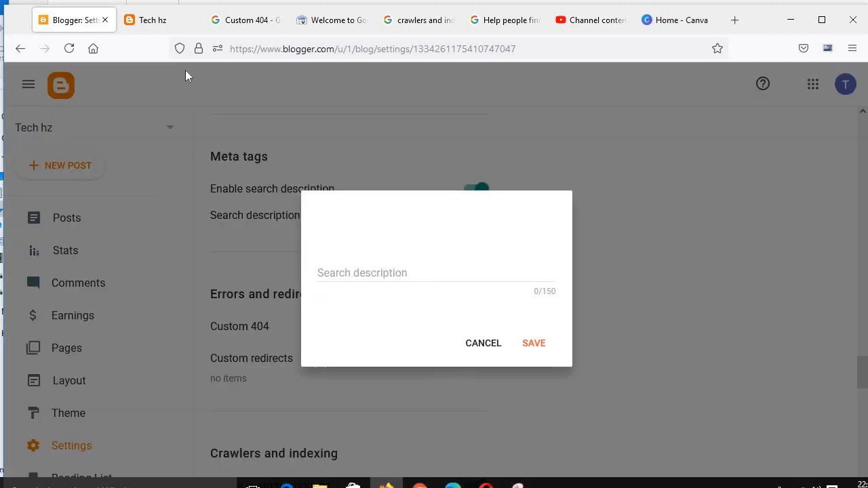
click(163, 28)
scroll(266, 326, down, 10)
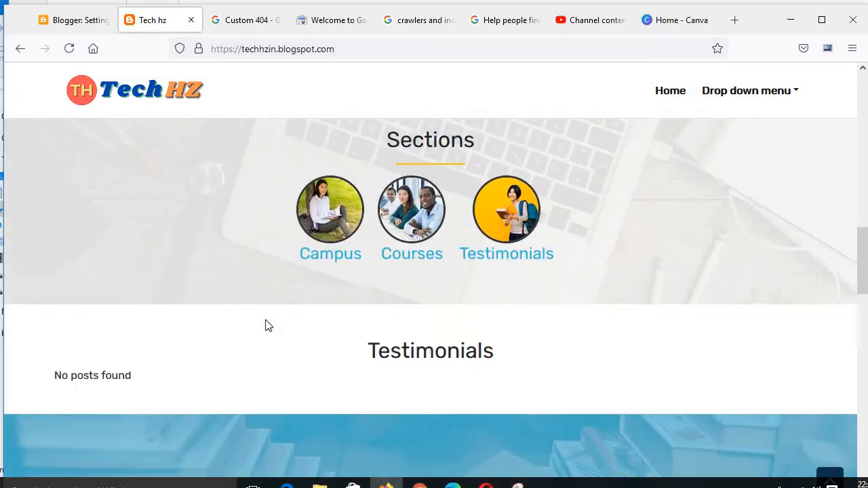
scroll(266, 326, down, 10)
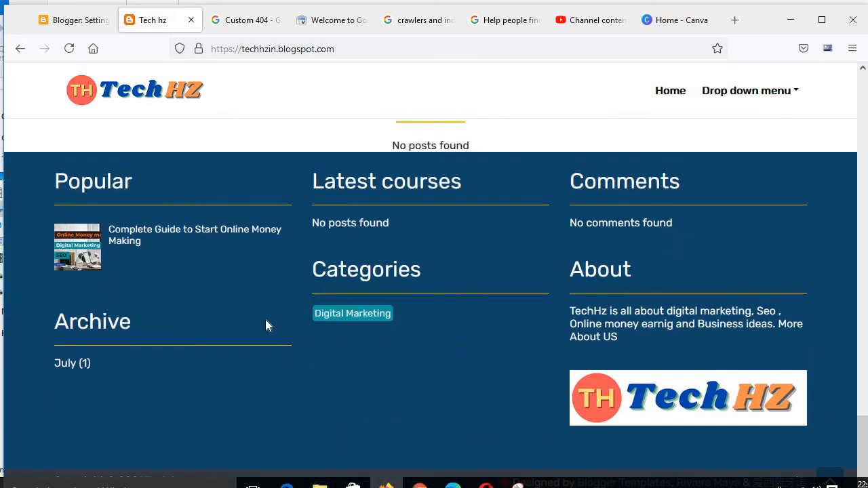
scroll(265, 319, up, 20)
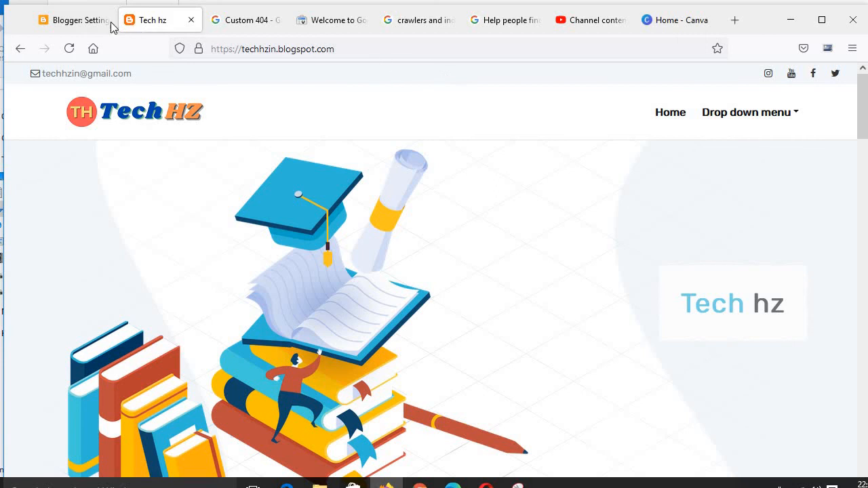
click(71, 22)
click(492, 345)
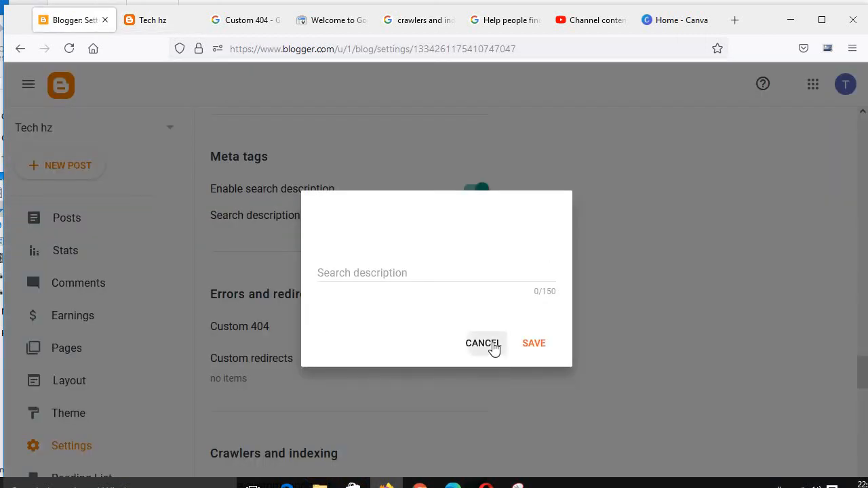
Step: Review the Errors and redirects and Crawlers and indexing sections
scroll(268, 382, down, 2)
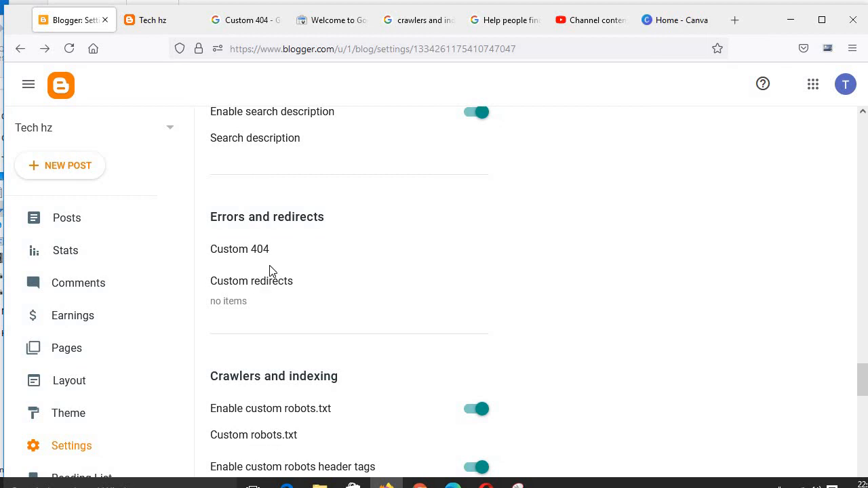
drag(276, 251, 208, 251)
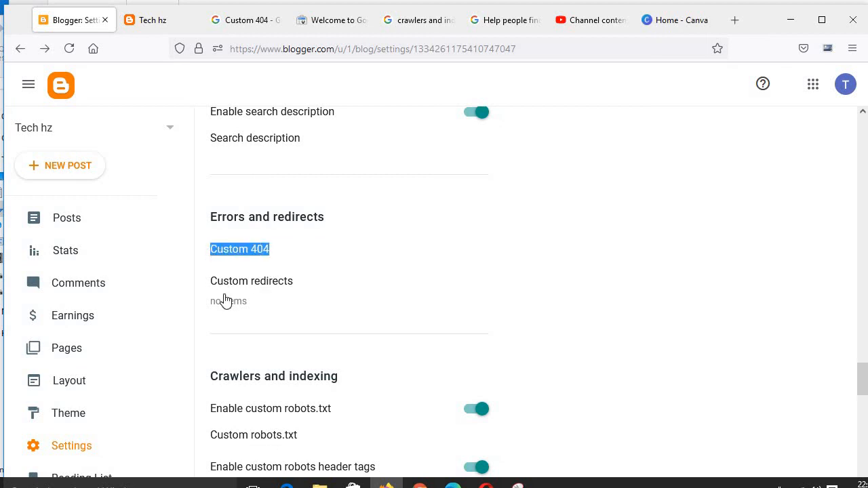
scroll(226, 300, down, 4)
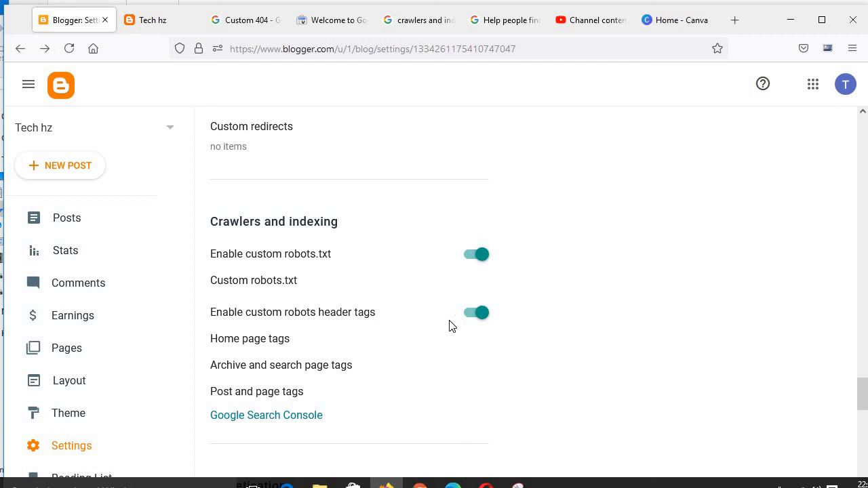
scroll(322, 362, down, 2)
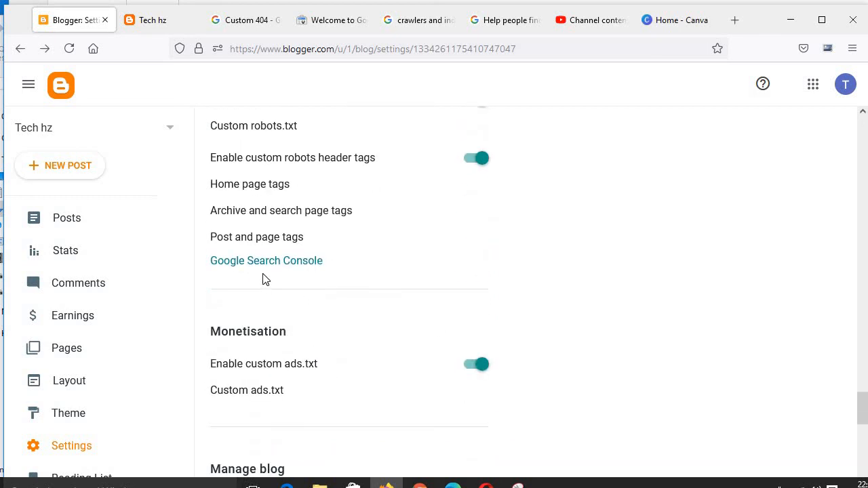
Step: Open the custom robot tags for posts and pages and cancel them
click(273, 240)
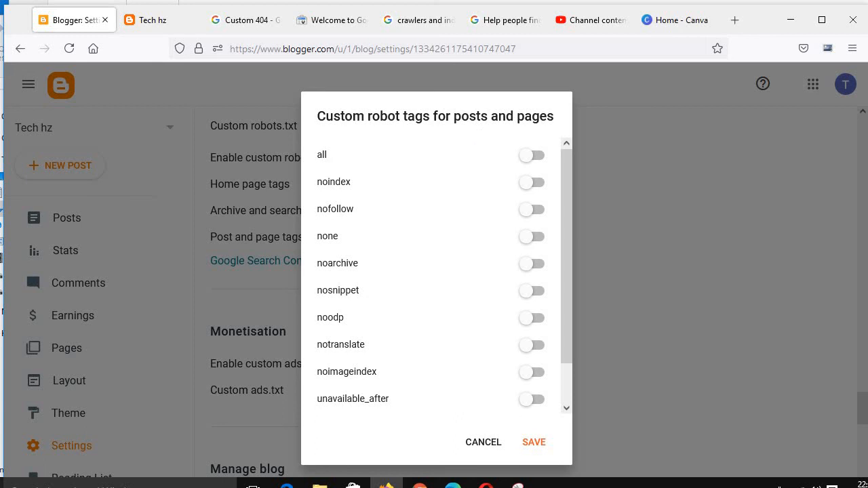
click(493, 457)
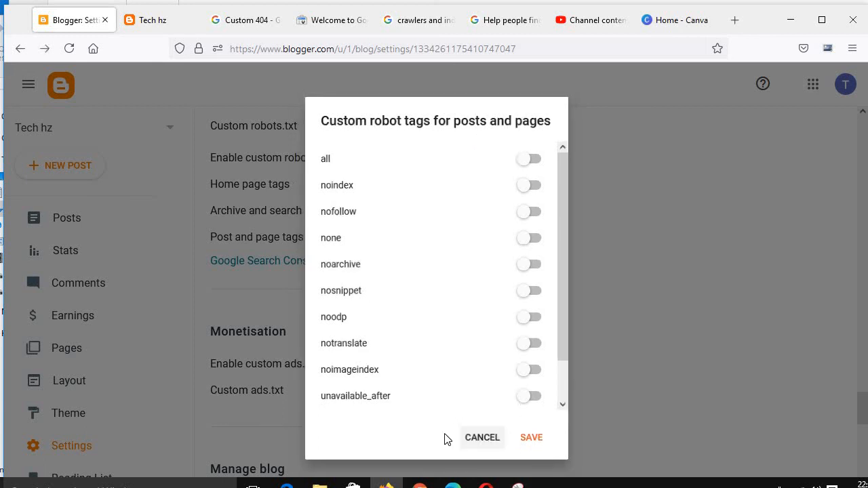
Step: Scroll through the Monetisation, Manage blog, Site feed and General settings sections
scroll(258, 344, down, 3)
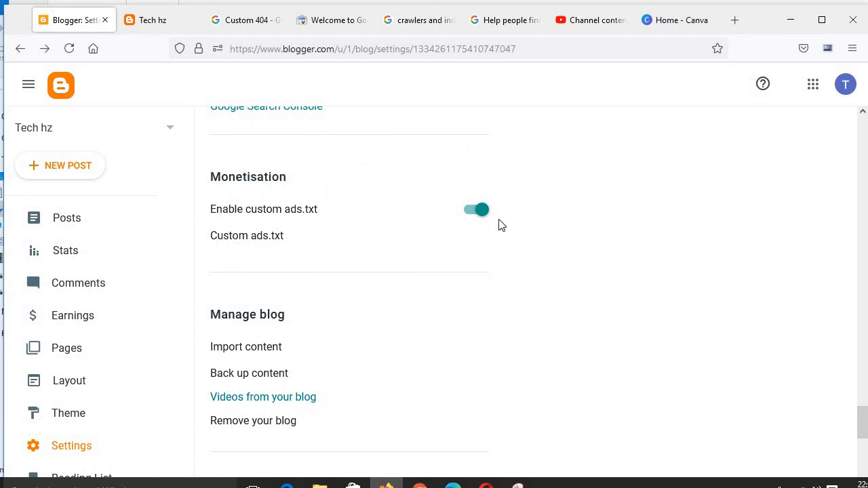
scroll(262, 332, down, 2)
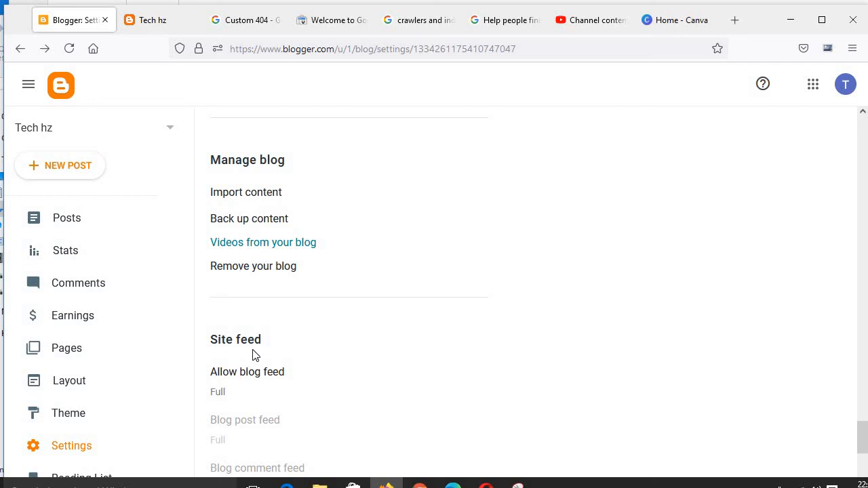
scroll(254, 354, down, 3)
scroll(254, 354, up, 1)
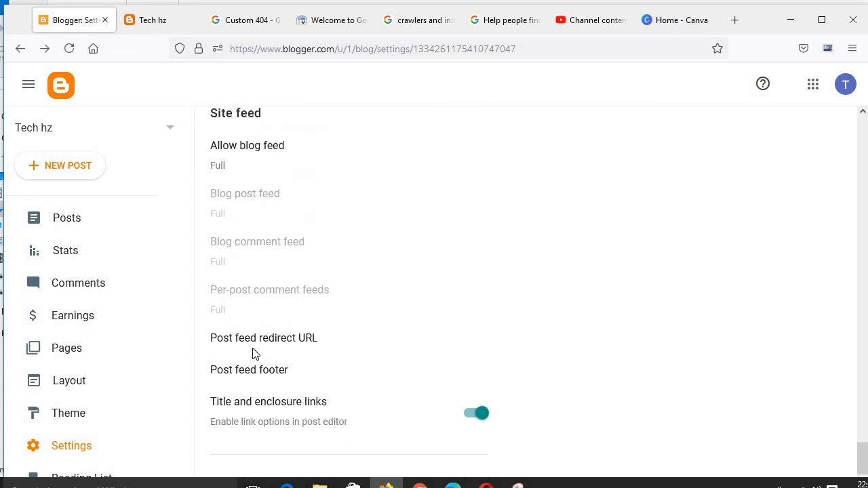
scroll(255, 354, down, 2)
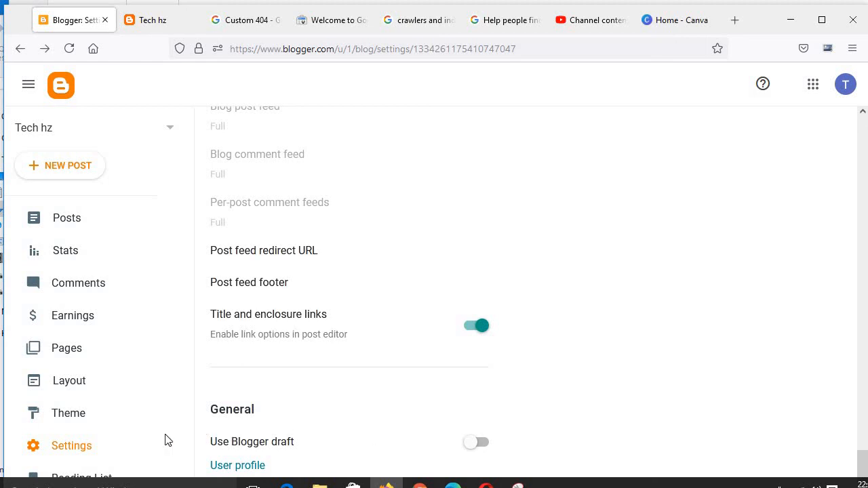
scroll(90, 449, down, 3)
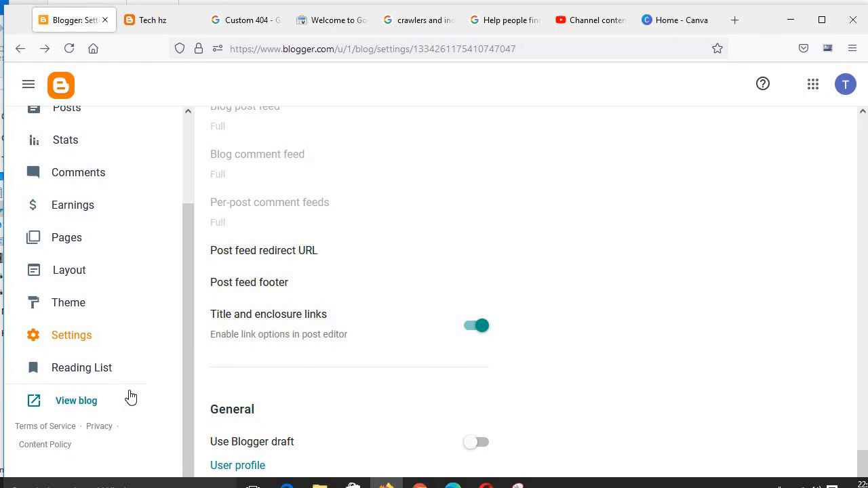
Step: Open the Reading List and browse its Blogger Buzz posts
click(81, 372)
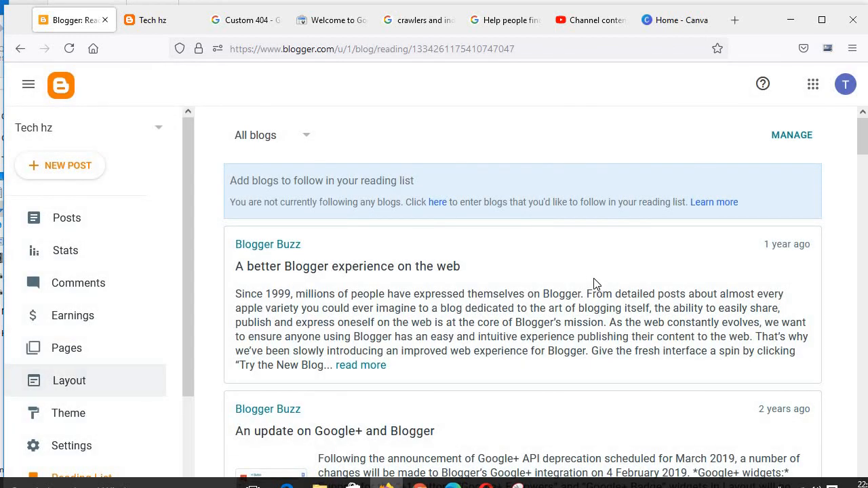
scroll(594, 284, down, 5)
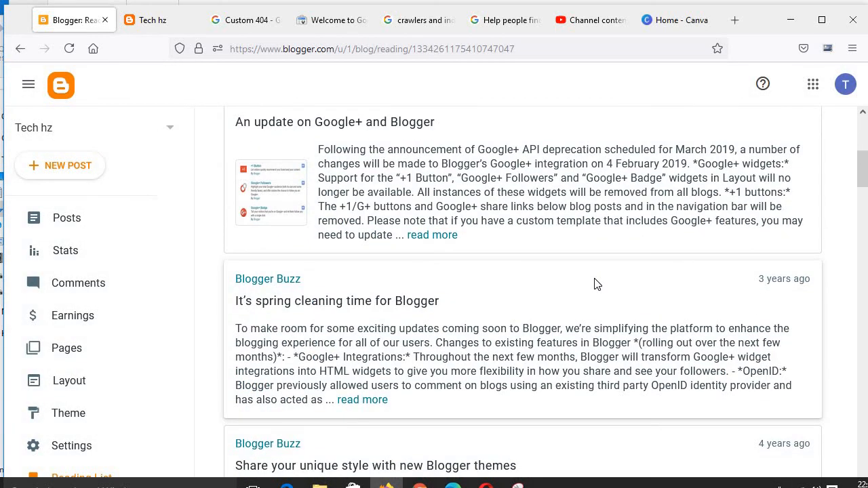
scroll(594, 283, down, 5)
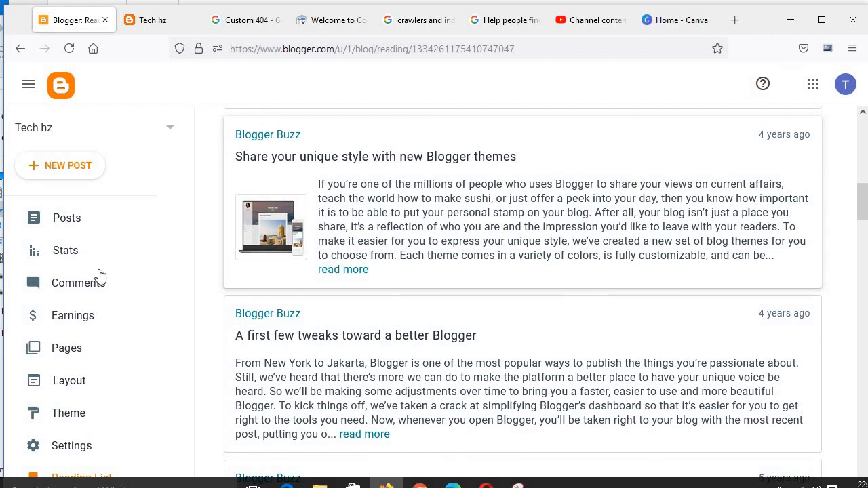
scroll(82, 294, down, 3)
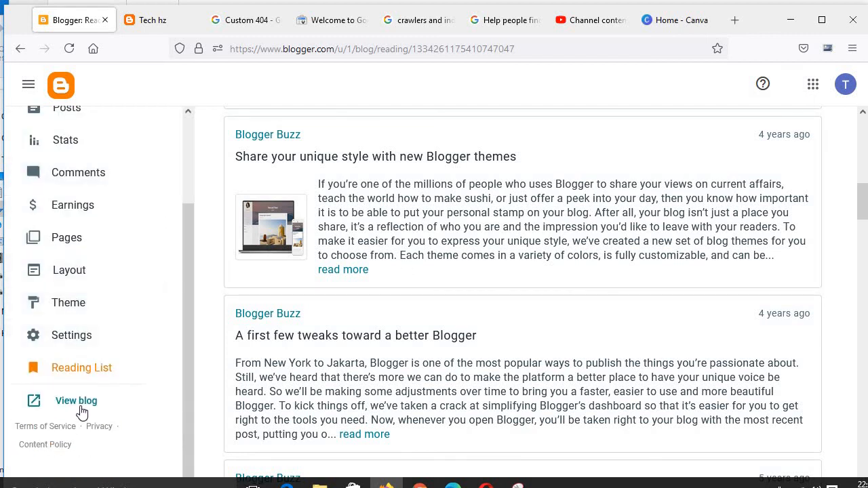
Step: View the live blog in a new tab, then return to the dashboard and open the Layout page
click(78, 406)
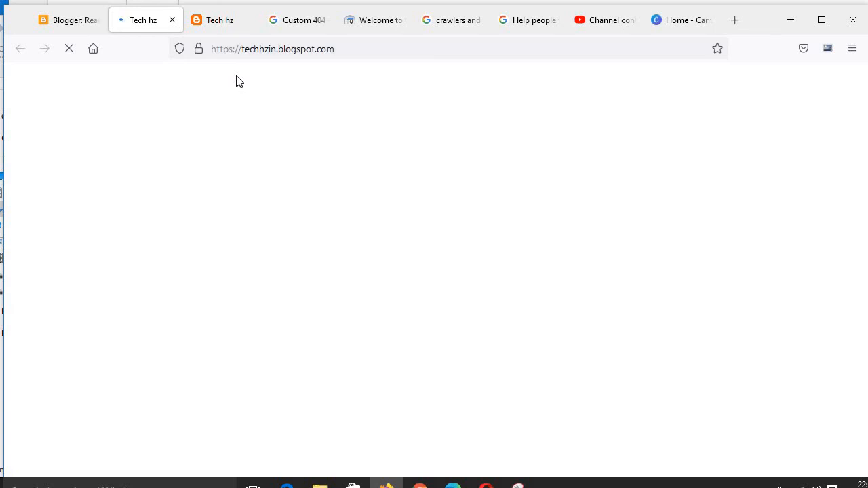
click(71, 19)
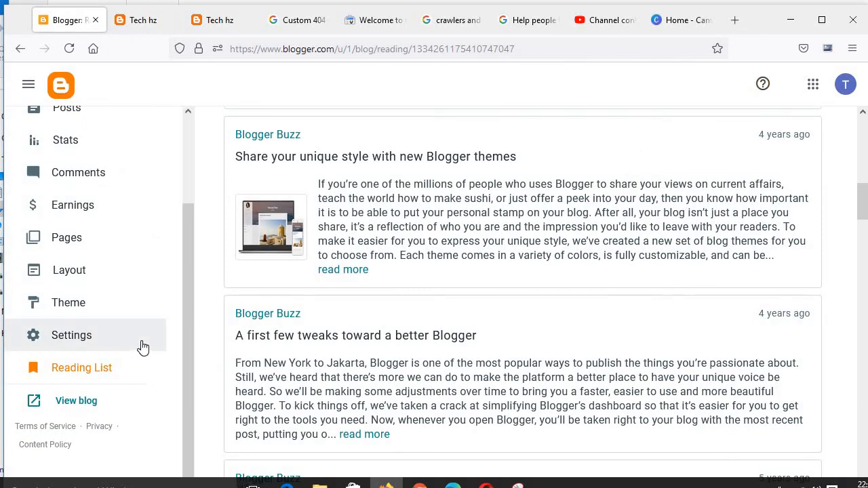
scroll(142, 345, up, 1)
click(156, 332)
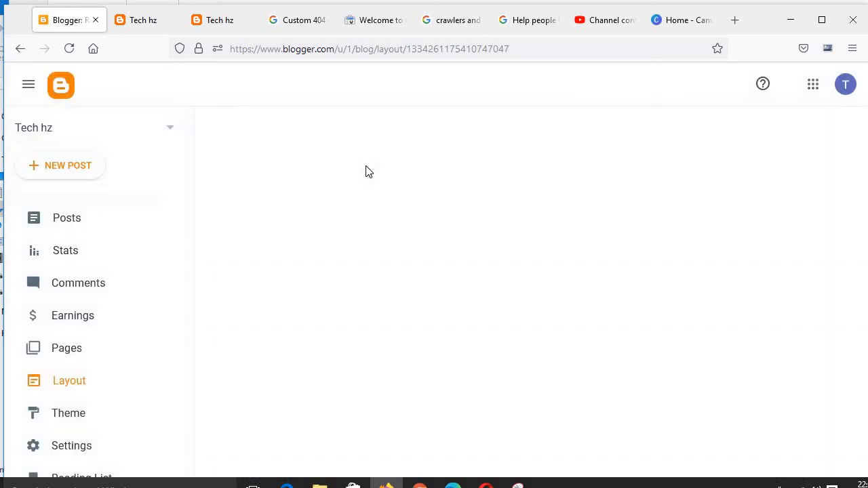